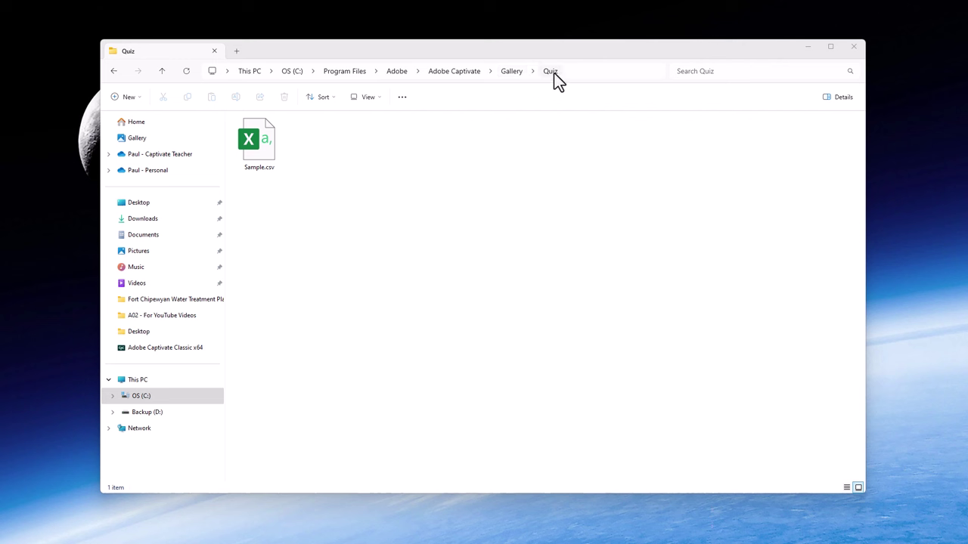
- Open Sample.csv from the Quiz folder in Excel and maximize its window
right_click(263, 149)
mouse_move(326, 198)
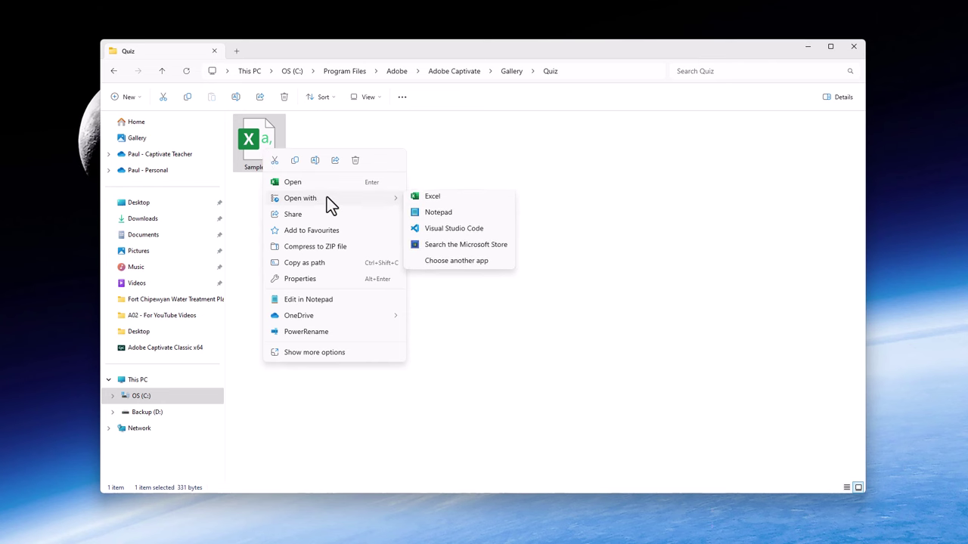
left_click(433, 200)
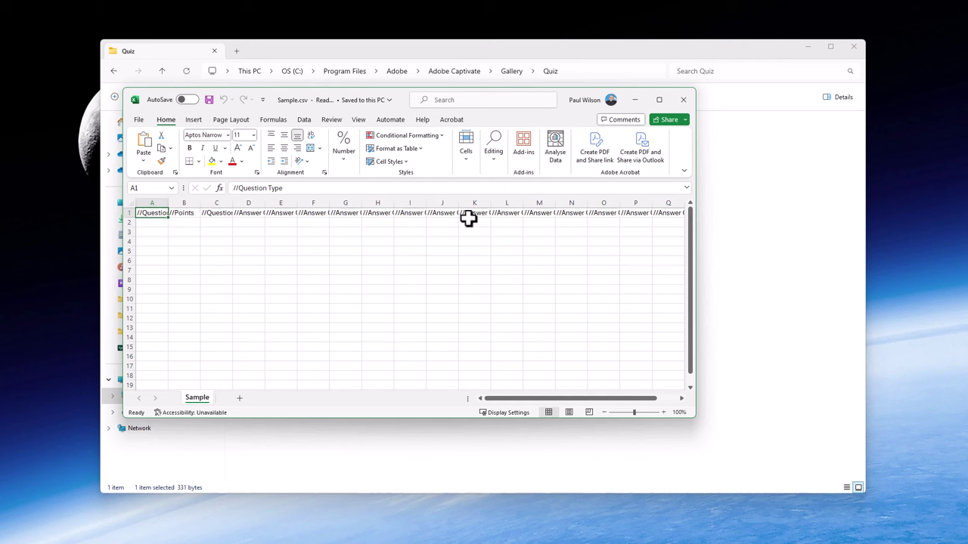
double_click(560, 95)
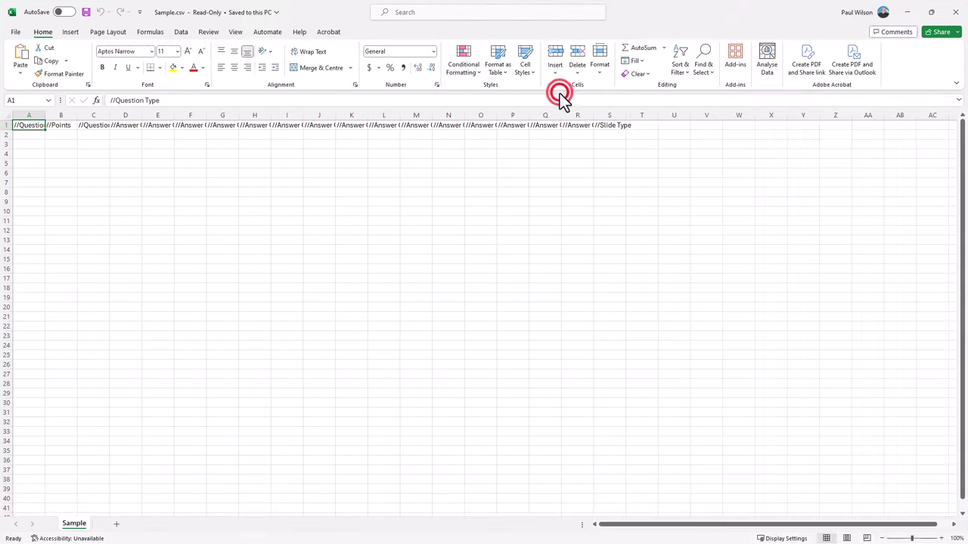
scroll(134, 175, "up", 9)
- Fill the Question Type column from A2 to A6 with MC, TF, MAT, SEQ and SA
left_click(139, 176)
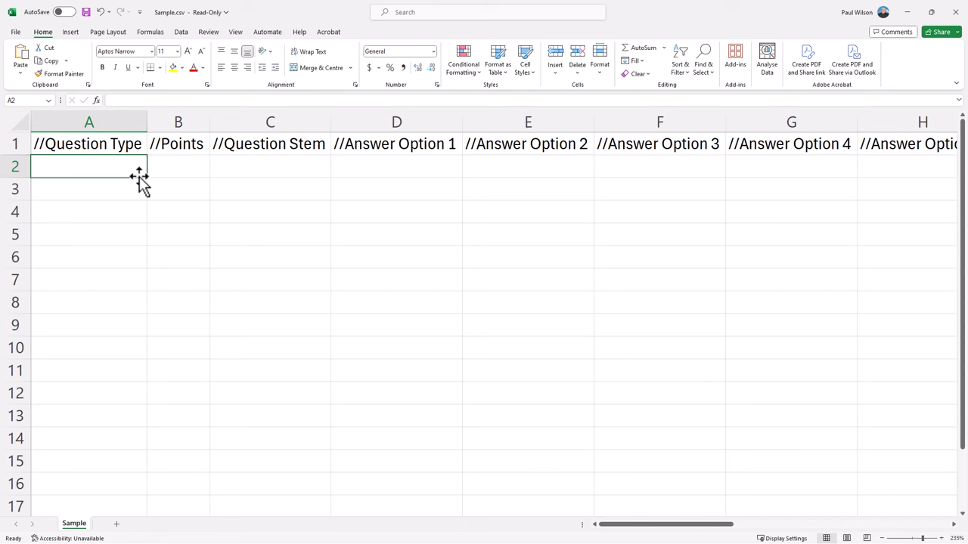
type("MC")
key("Return")
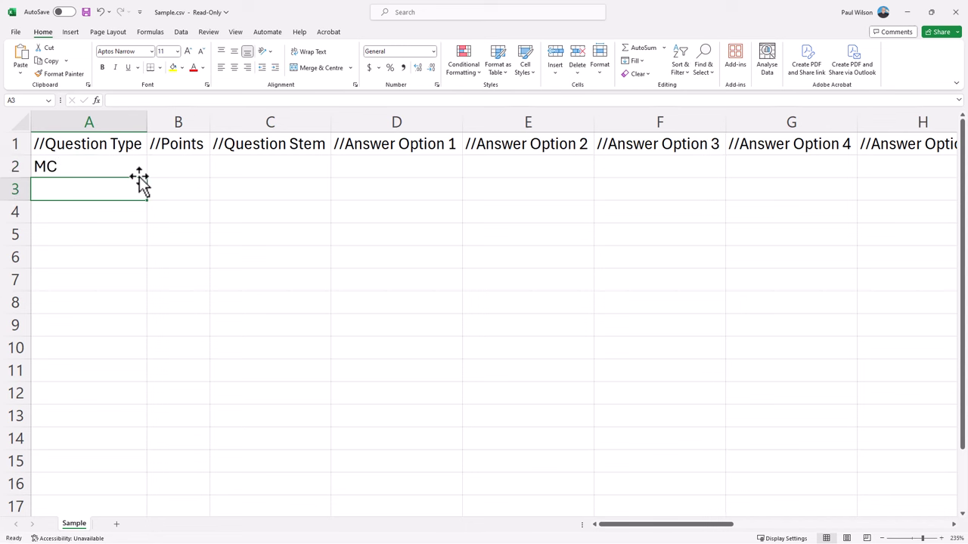
type("TF")
key("Return")
type("MAT")
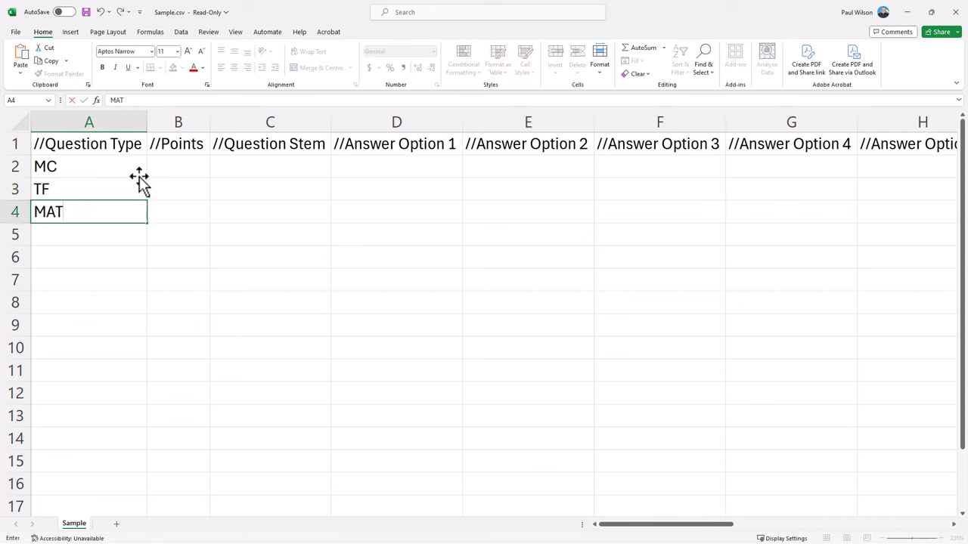
key("Return")
type("SEQ")
key("Return")
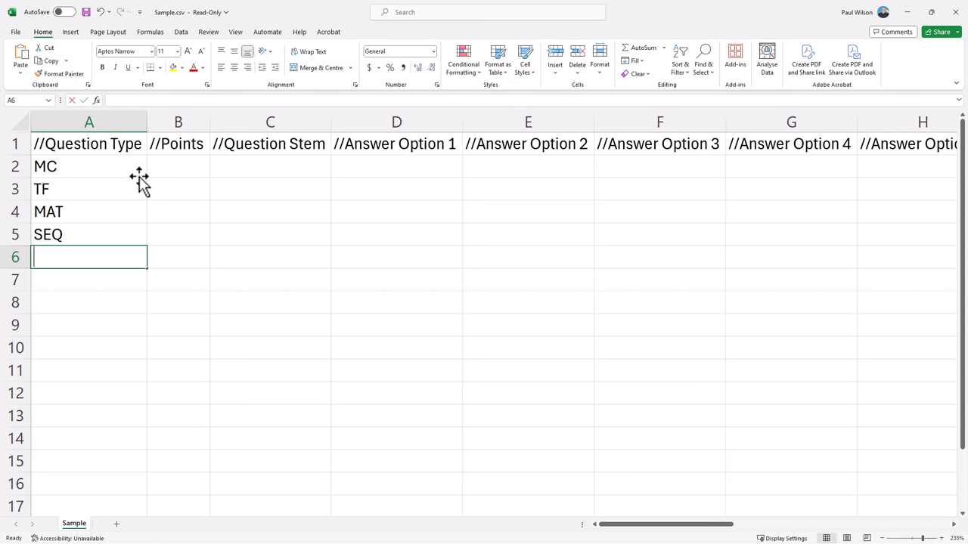
type("SA")
key("Tab")
- Fill the Points column from B2 to B6 with 10, 5, 10, 10 and 10
key("Up")
key("Up")
key("Up")
key("Up")
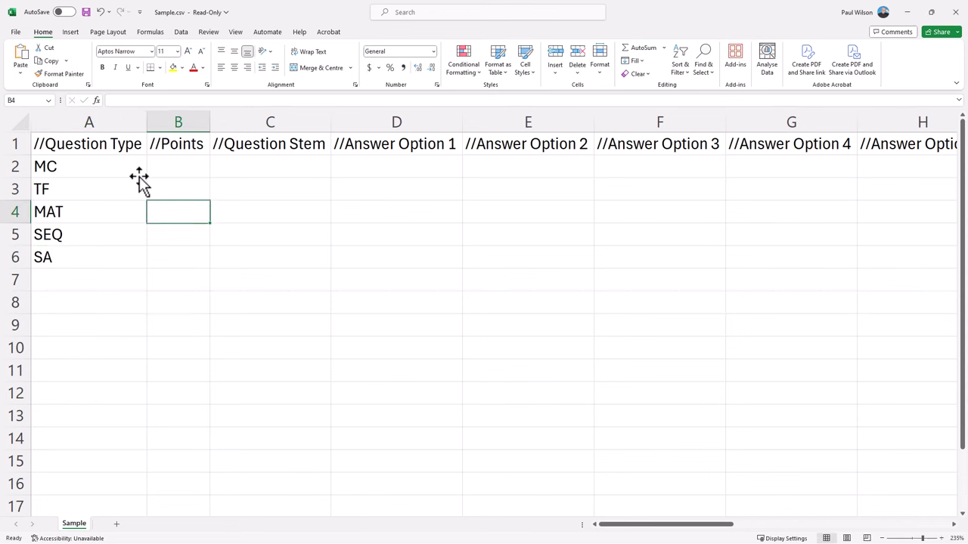
type("10")
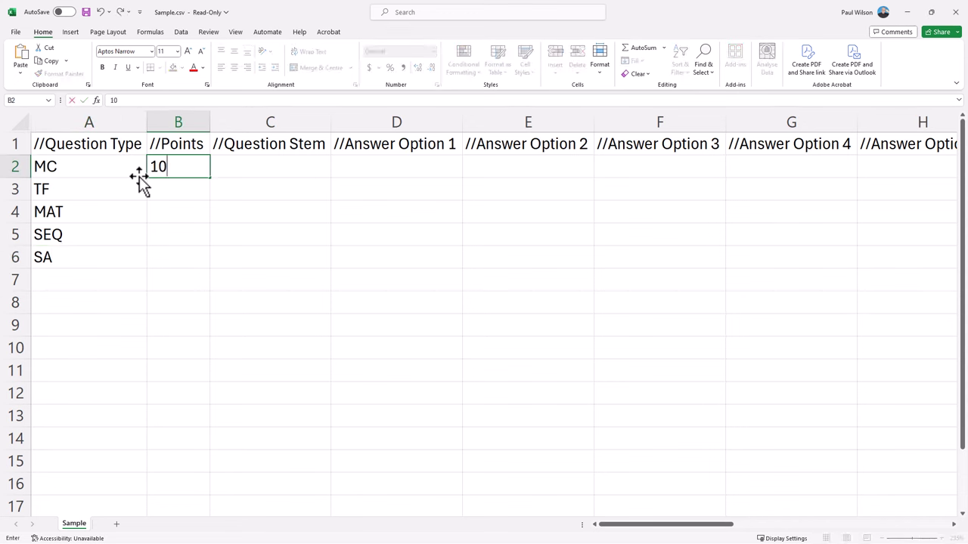
key("Return")
type("5")
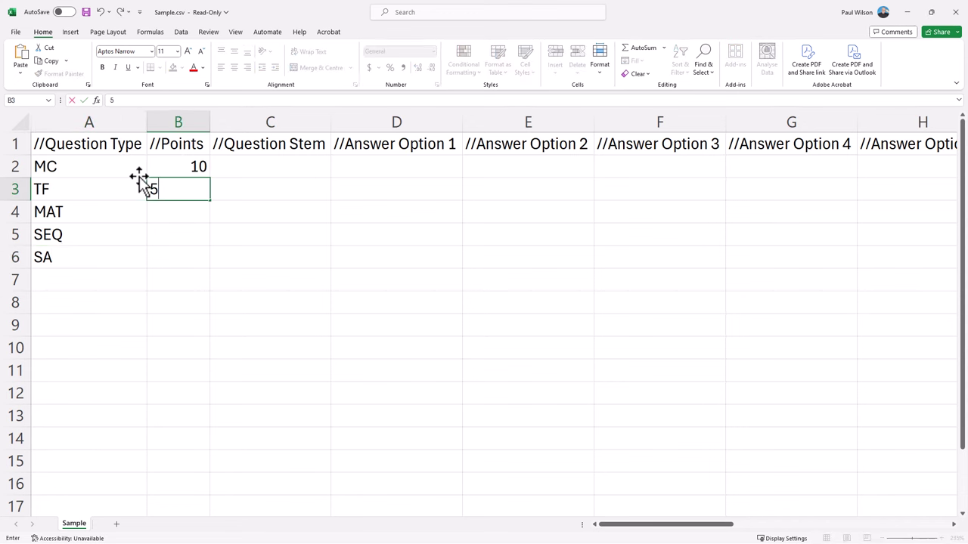
key("Return")
type("10")
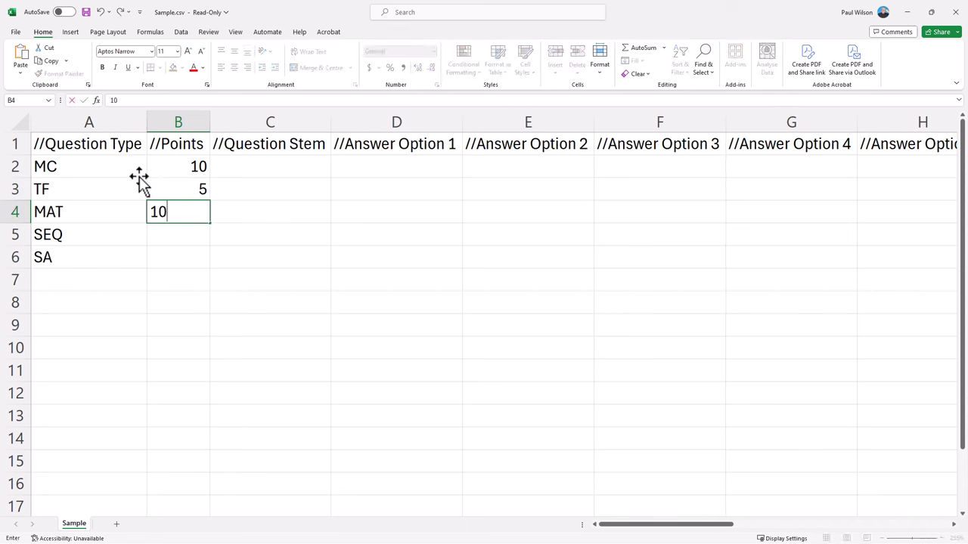
key("Return")
type("10")
key("Return")
type("10")
key("Tab")
- Enter "Select the correct answer. How many provinces and territories are in Canada?" as the MC question stem in C2
key("Up")
key("Up")
key("Up")
key("Up")
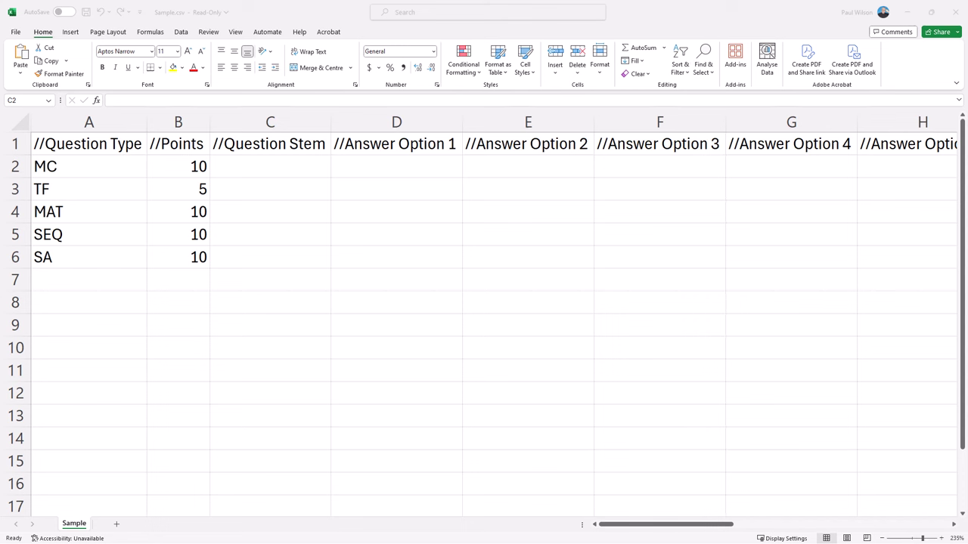
left_click(260, 168)
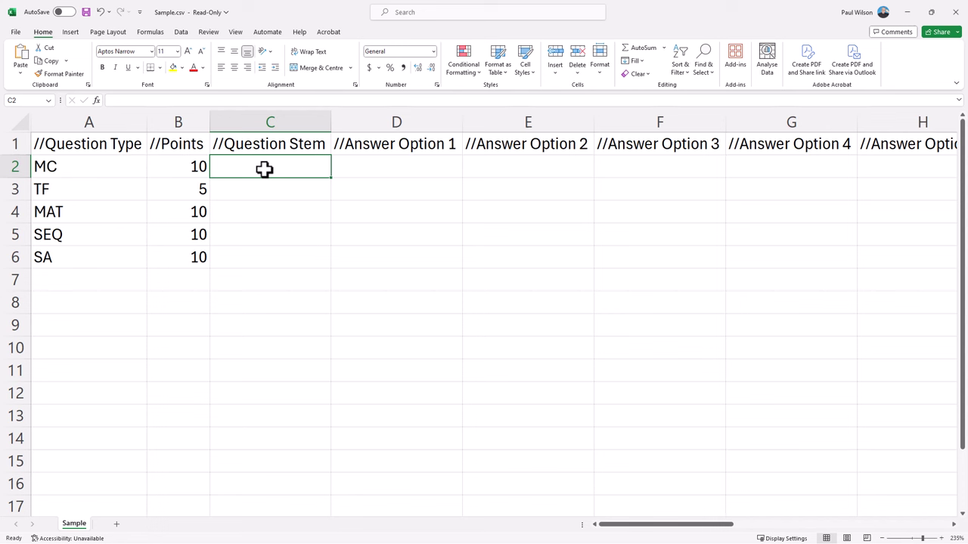
left_click(221, 99)
type("Select the correct answer. How many provinces and territories are in Canada?")
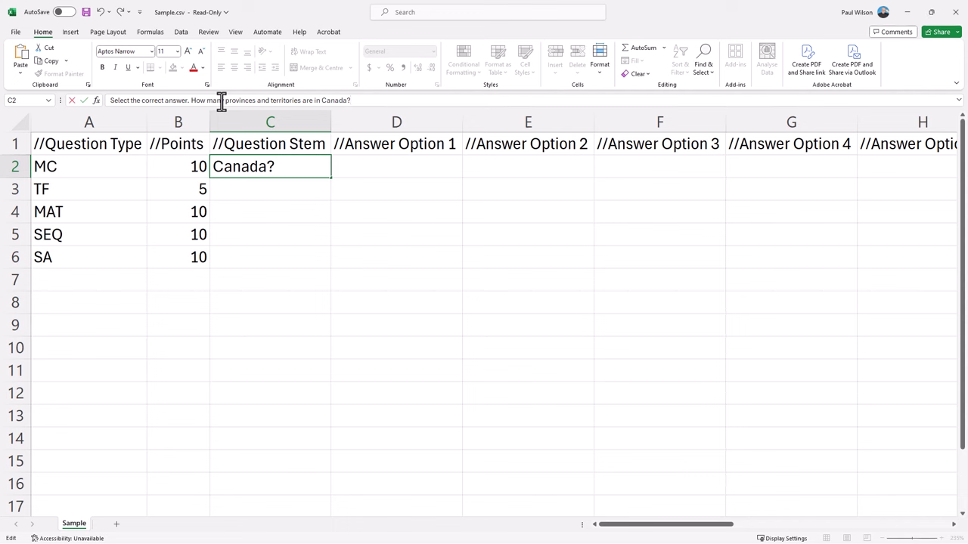
key("ctrl+Return")
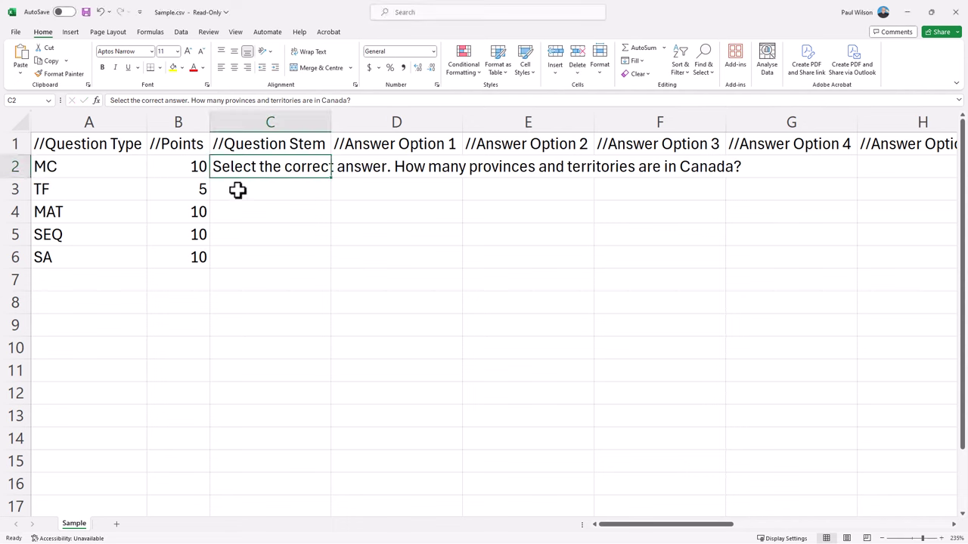
- Enter "Select either True or False. Canada is the largest country in the world." as the TF question stem in C3
left_click(237, 191)
left_click(145, 100)
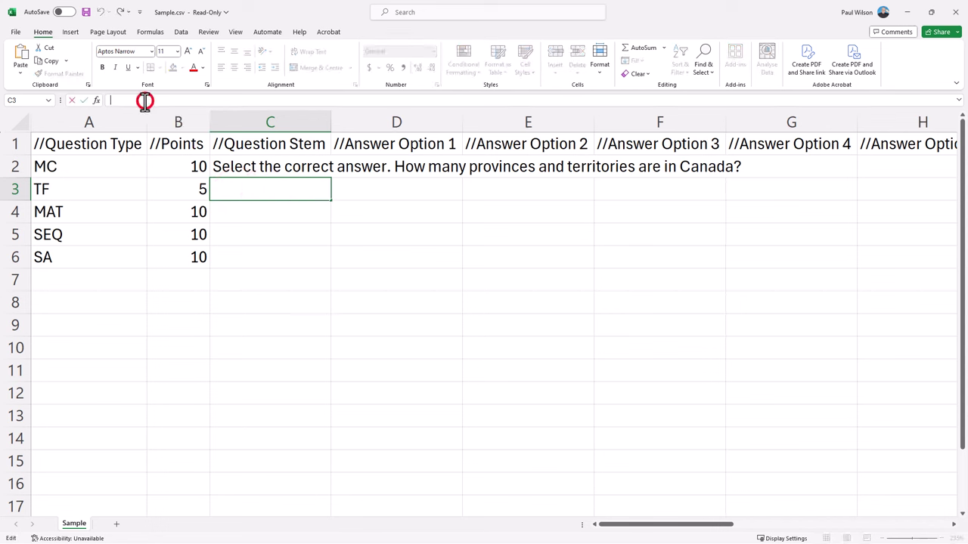
type("Select either True or False. Canada is the largest country in the world.")
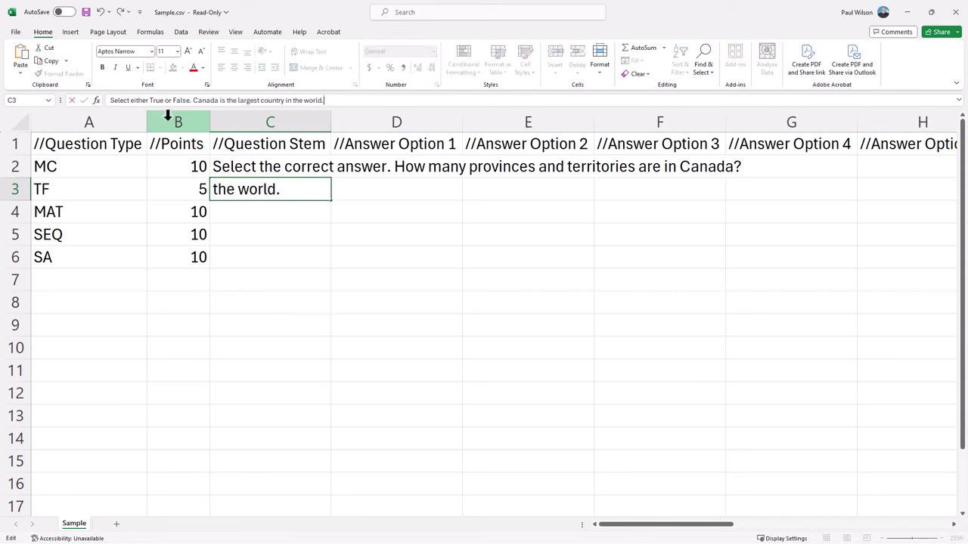
key("alt+Tab")
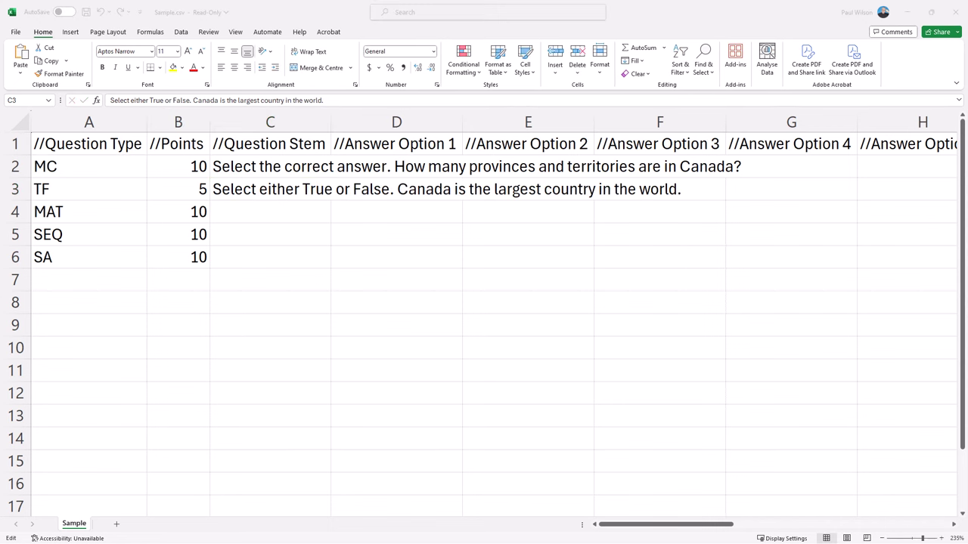
- Enter "Match the Canadian political party with its ideology." as the MAT question stem in C4
left_click(252, 212)
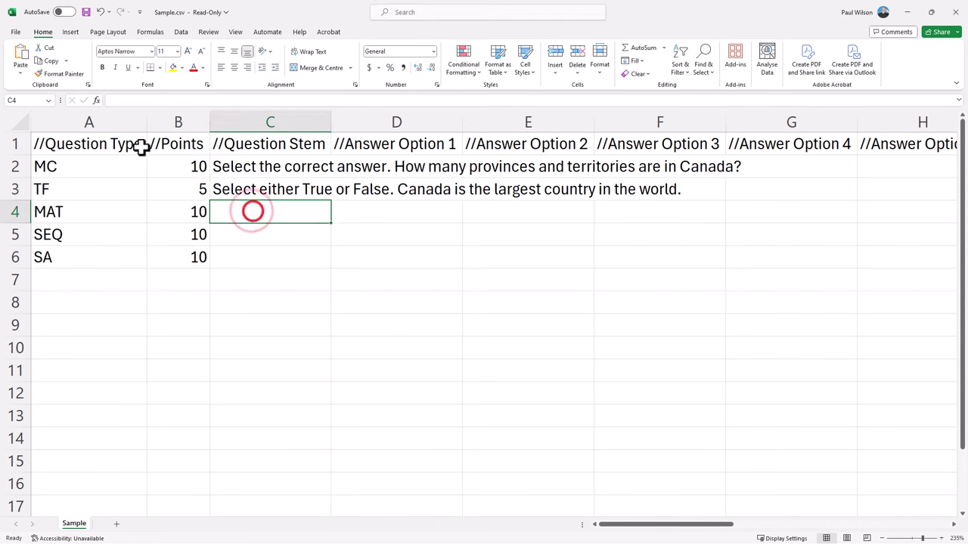
left_click(123, 101)
type("Match the Canadian political party with its ideology.")
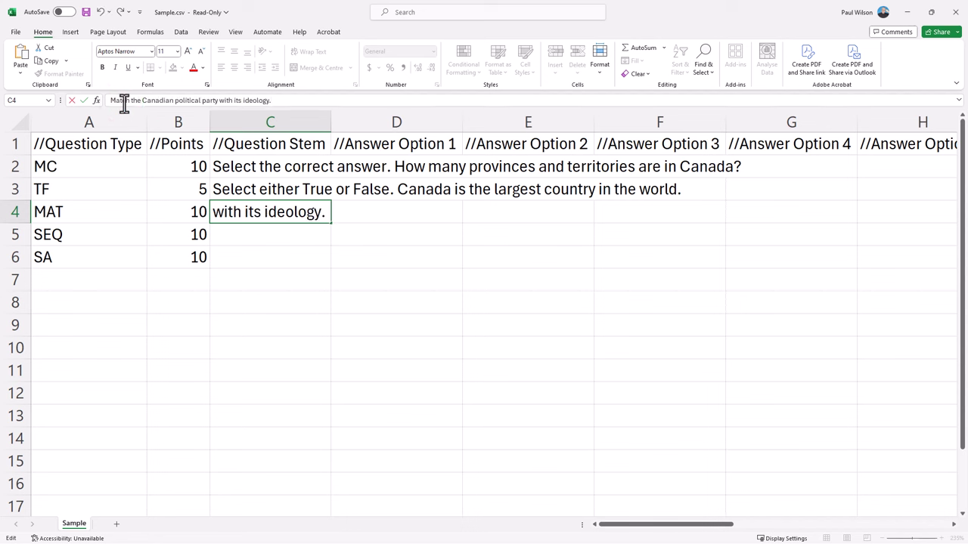
key("ctrl+Return")
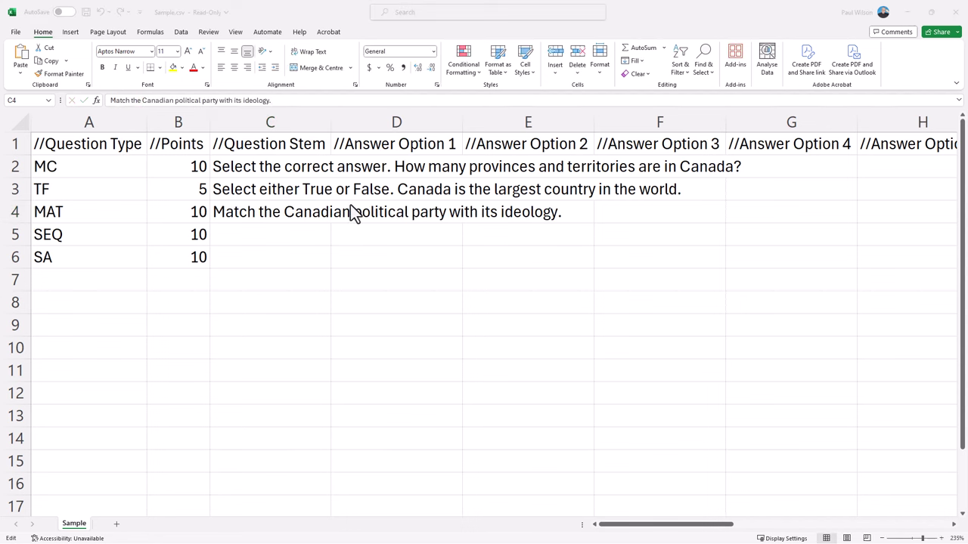
- Enter "The following is a list of Canadian Prime Ministers. Place them in order from earliest to newest." as the SEQ stem in C5
left_click(245, 235)
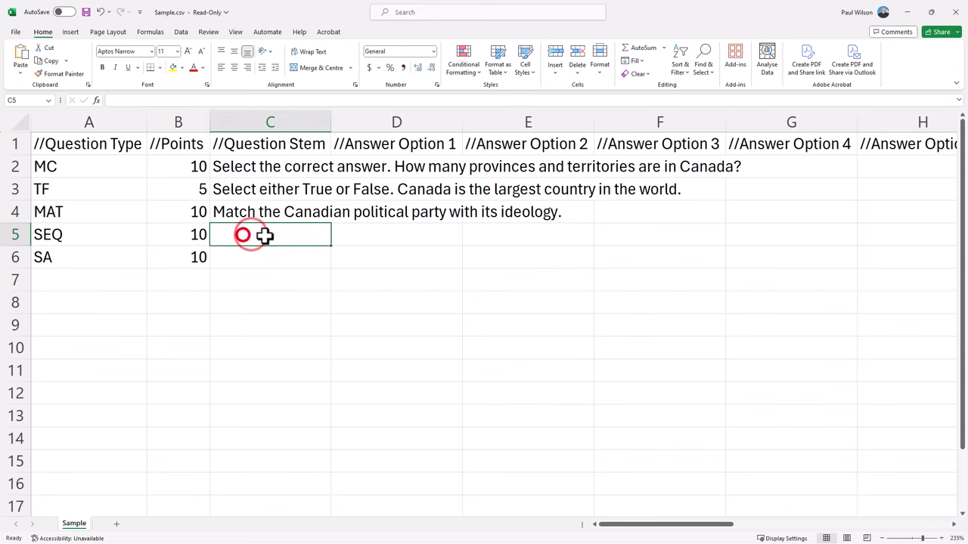
left_click(121, 101)
type("The following is a list of Canadian Prime Ministers. Place them in order from earliest to newest.")
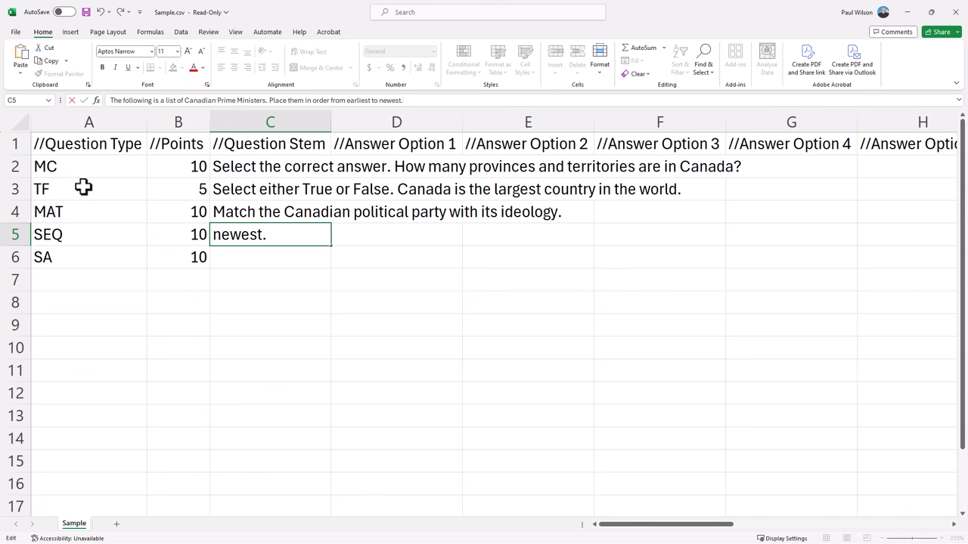
left_click(84, 99)
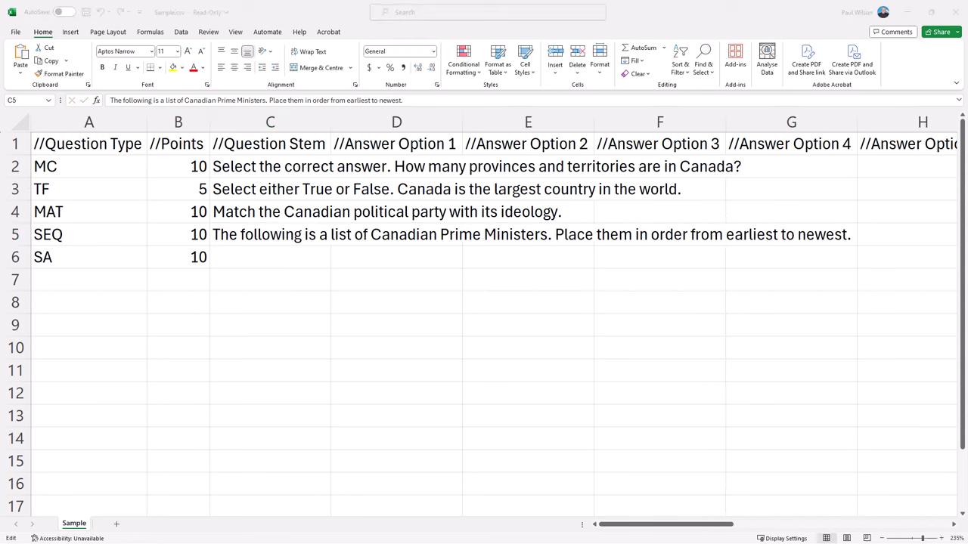
- Enter "Who is the present Prime Minister of Canada?" as the SA question stem in C6
left_click(297, 254)
left_click(159, 98)
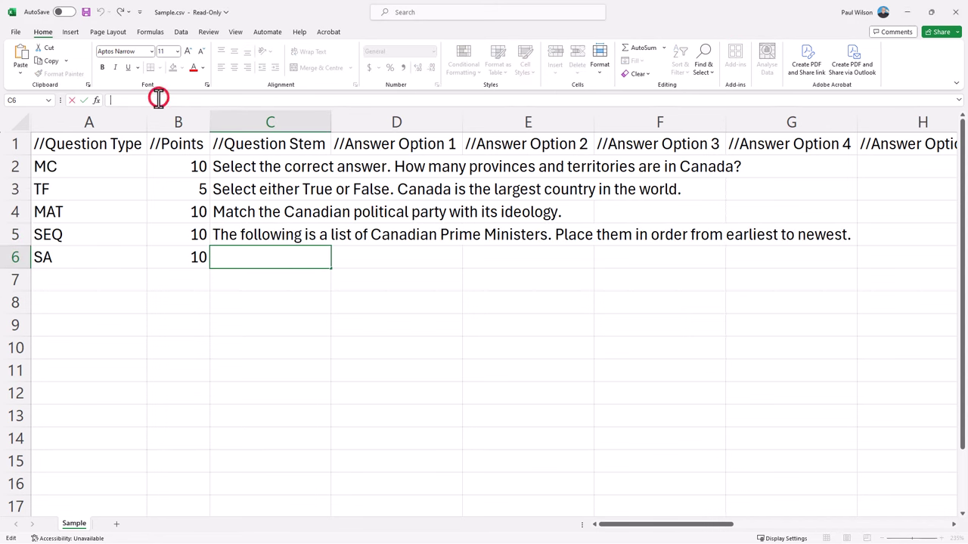
type("Who is the present Prime Minister of Canada?")
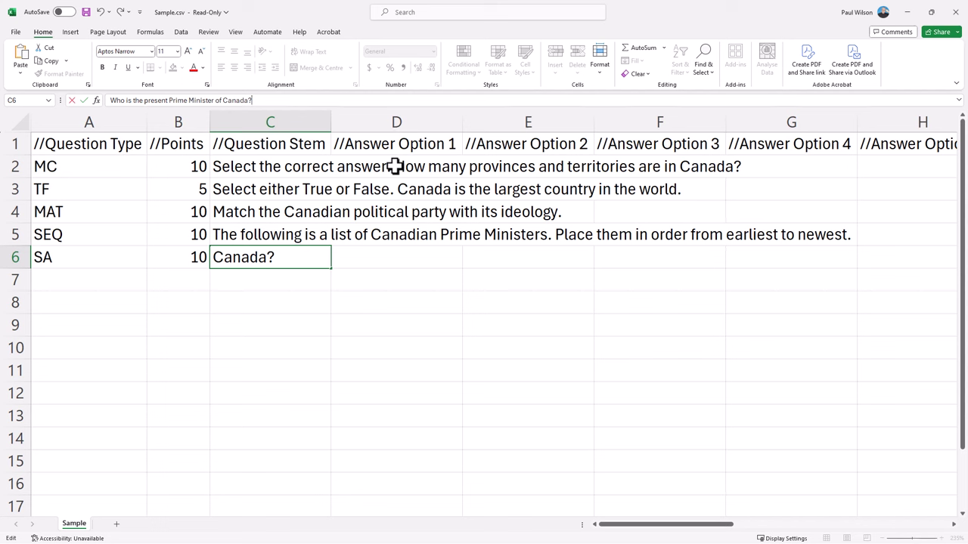
left_click(252, 100)
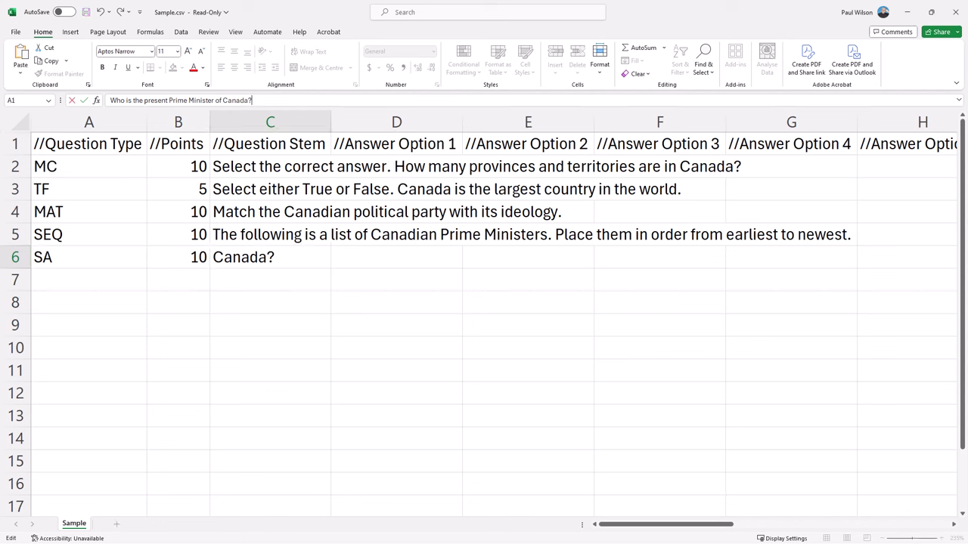
- Enter the correct answer "*10 provinces and 3 territories" in D2 and widen the Question Stem column to fit its text
left_click(434, 167)
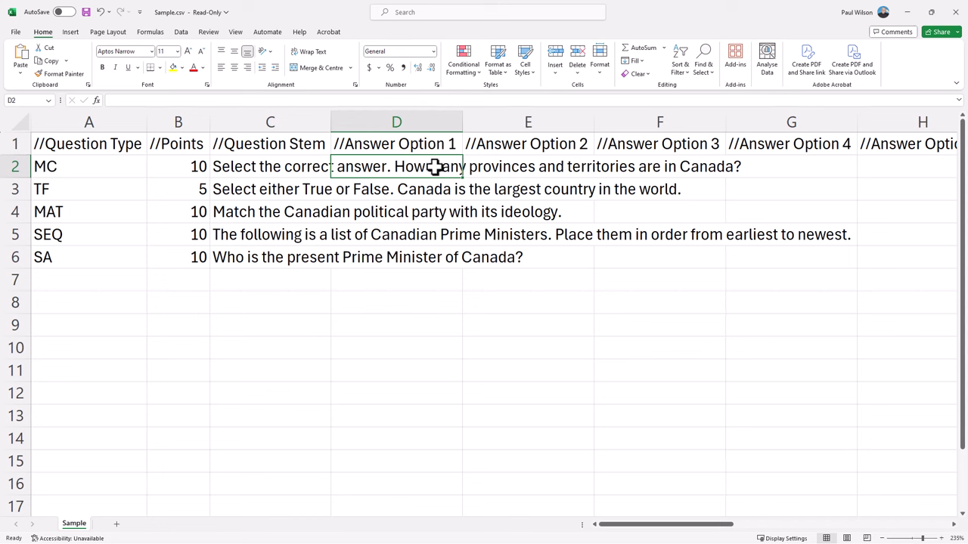
type("*")
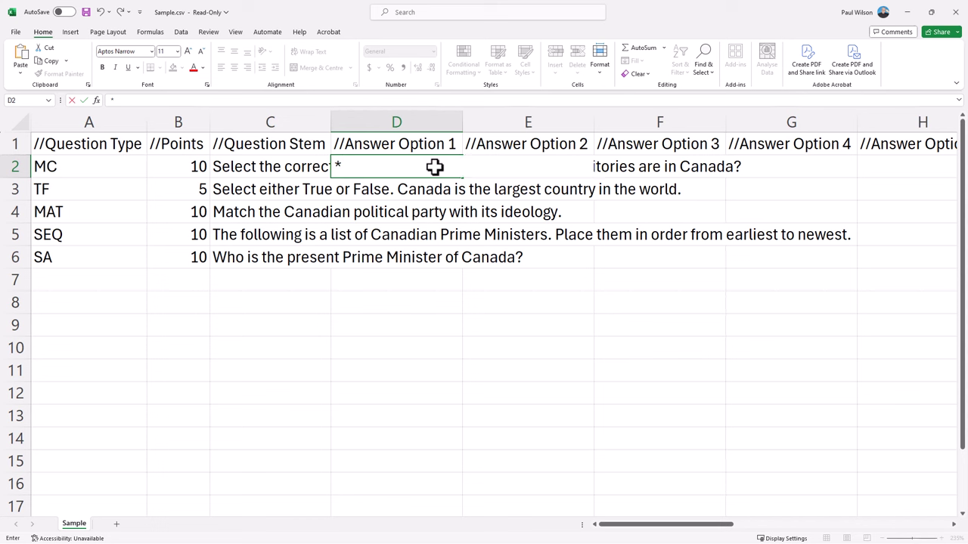
type("10 provinces and")
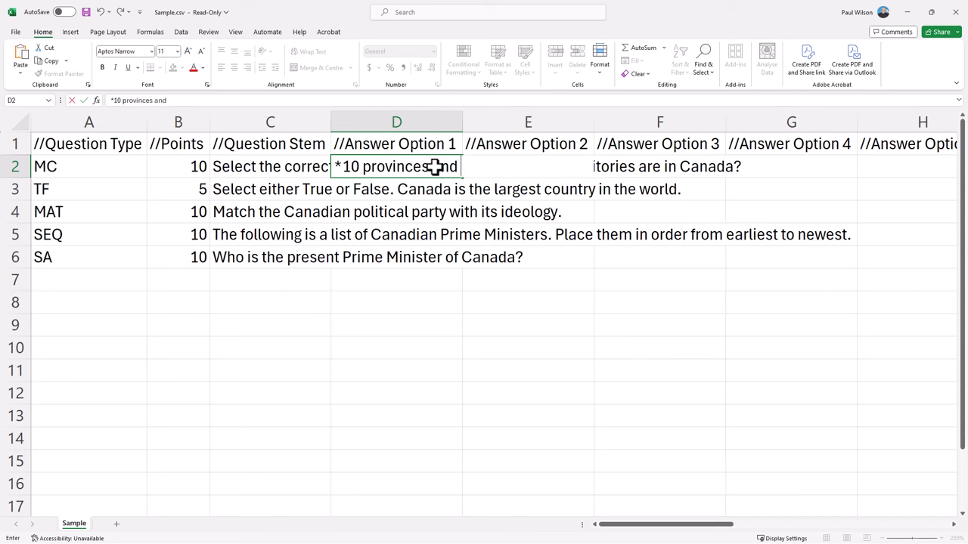
type(" 3 territories")
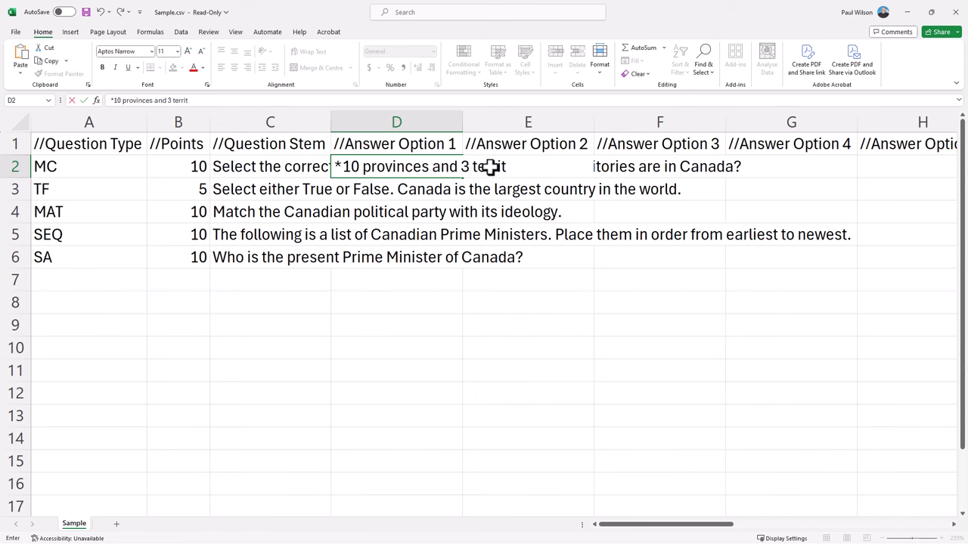
key("Tab")
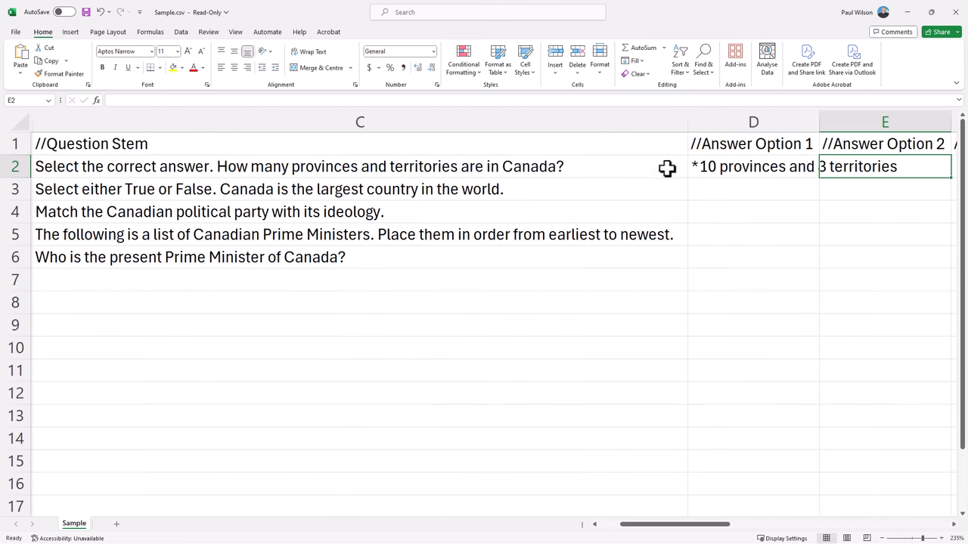
- Fill E2 to G2 with "9 provinces and 3 territories", "10 provinces and 2 territories" and "9 provinces and 2 territories"
key("ctrl+c")
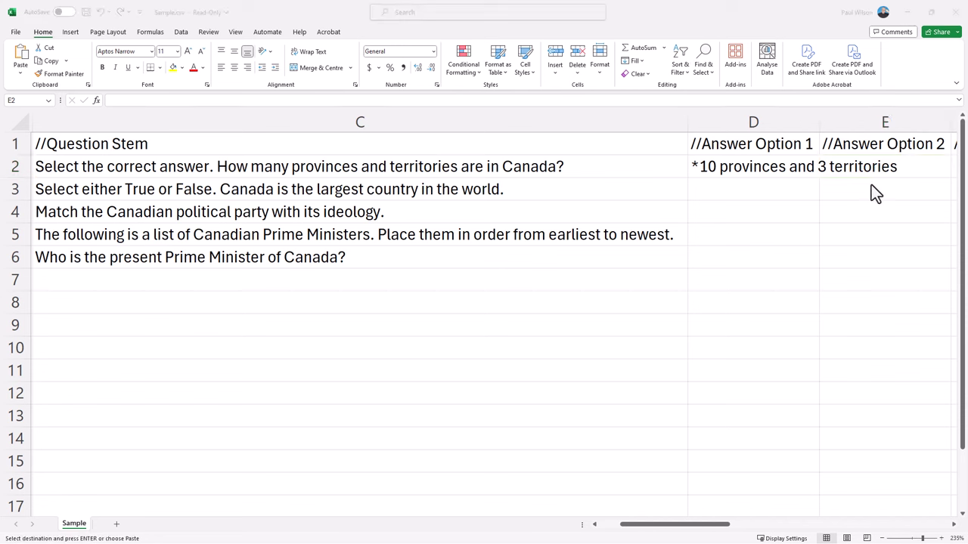
left_click(885, 170)
key("ctrl+v")
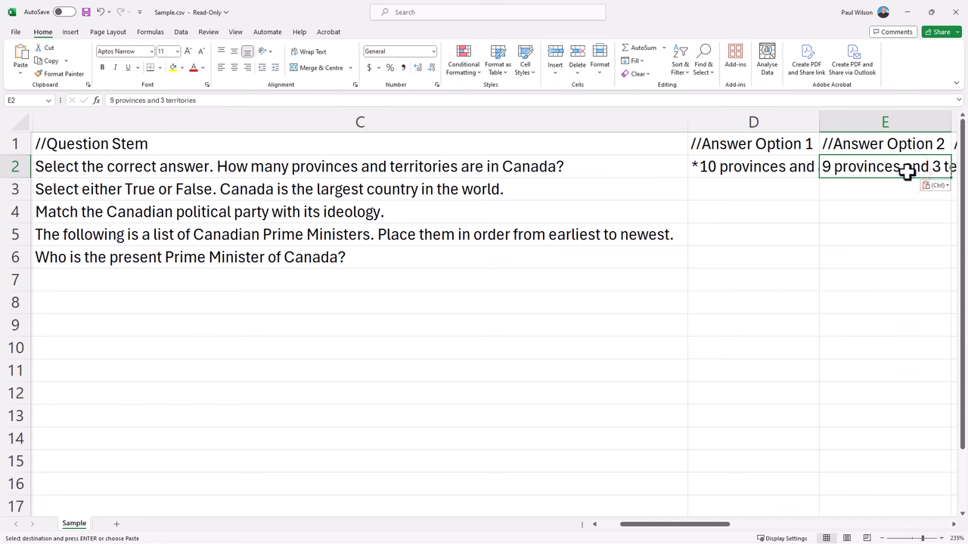
left_click(952, 524)
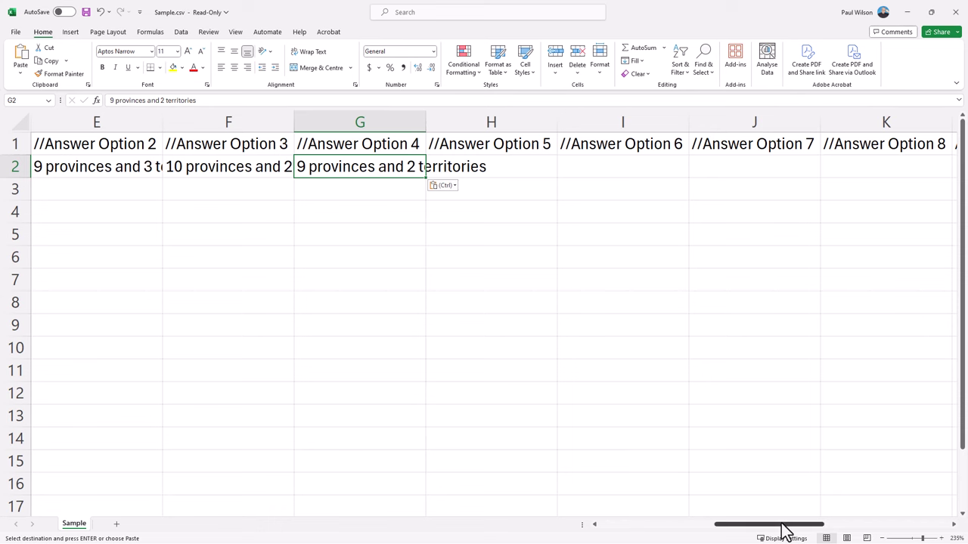
- Enter "True" in D3 and the correct answer "*False" in E3 as the true/false question's answer options
left_click_drag(783, 529, 933, 527)
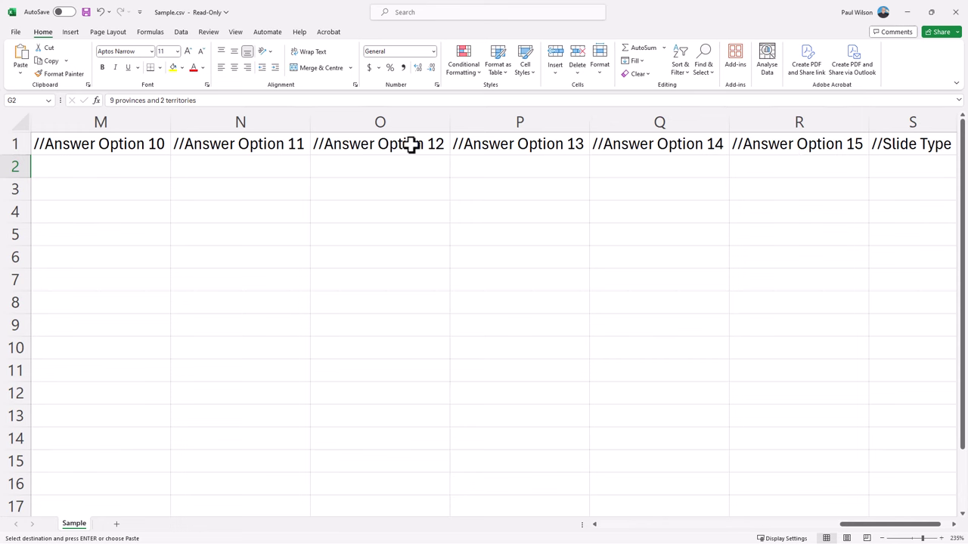
left_click_drag(898, 530, 615, 533)
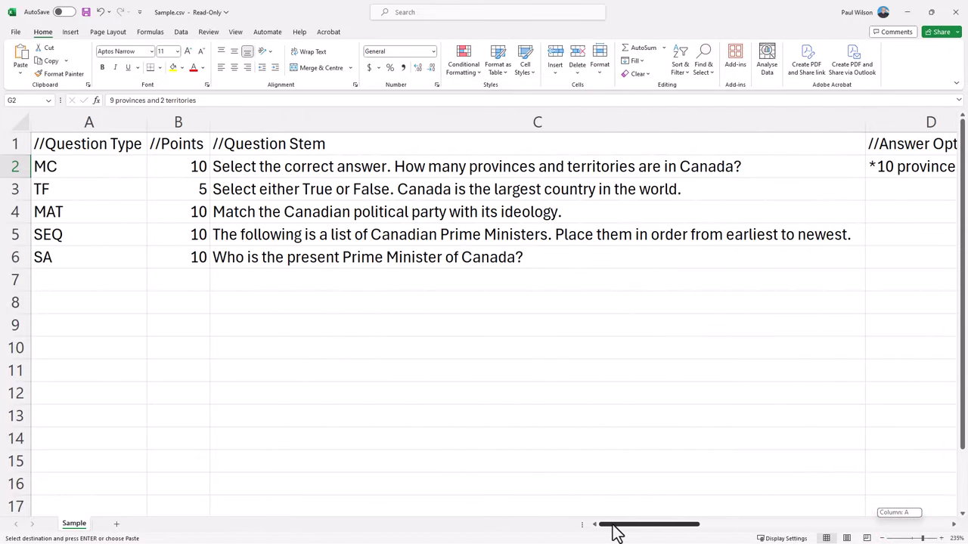
left_click_drag(614, 533, 669, 533)
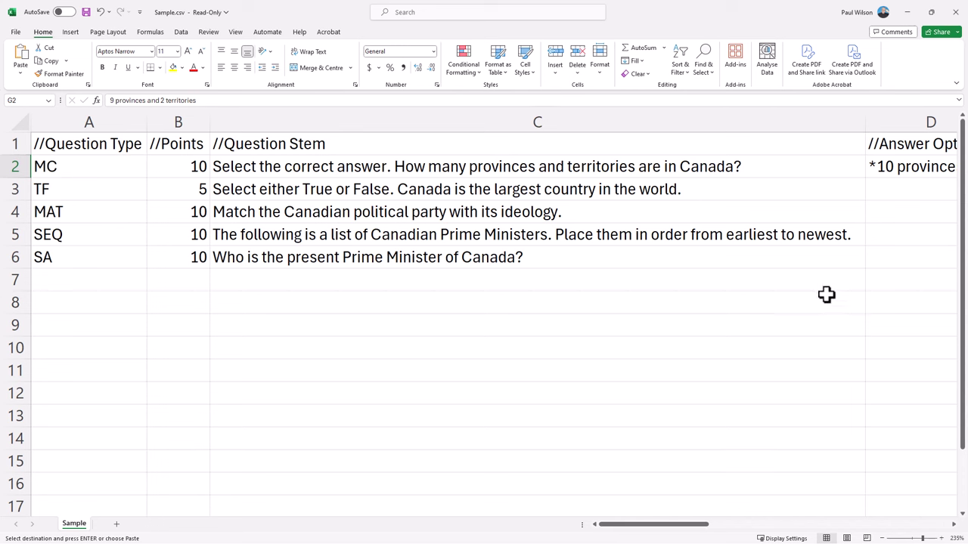
left_click(899, 189)
type("True")
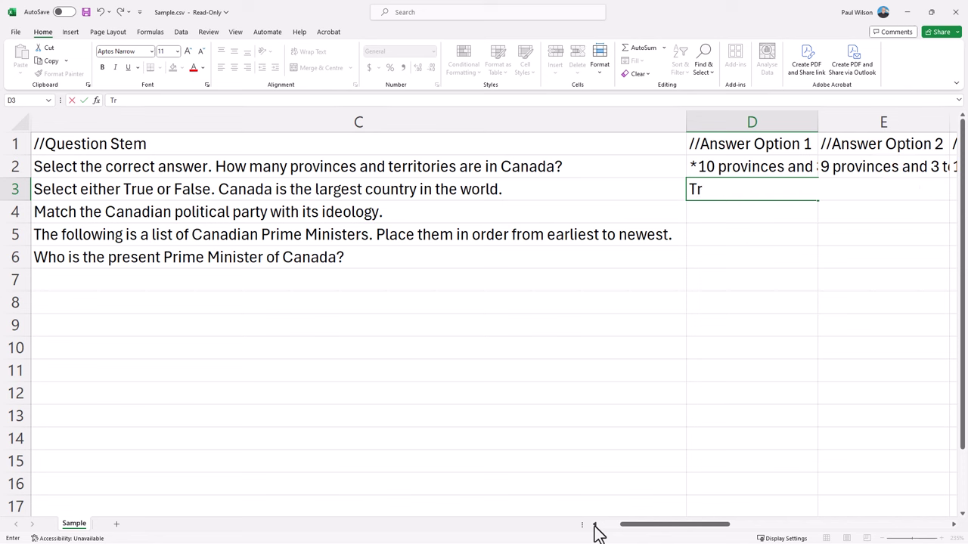
left_click(849, 192)
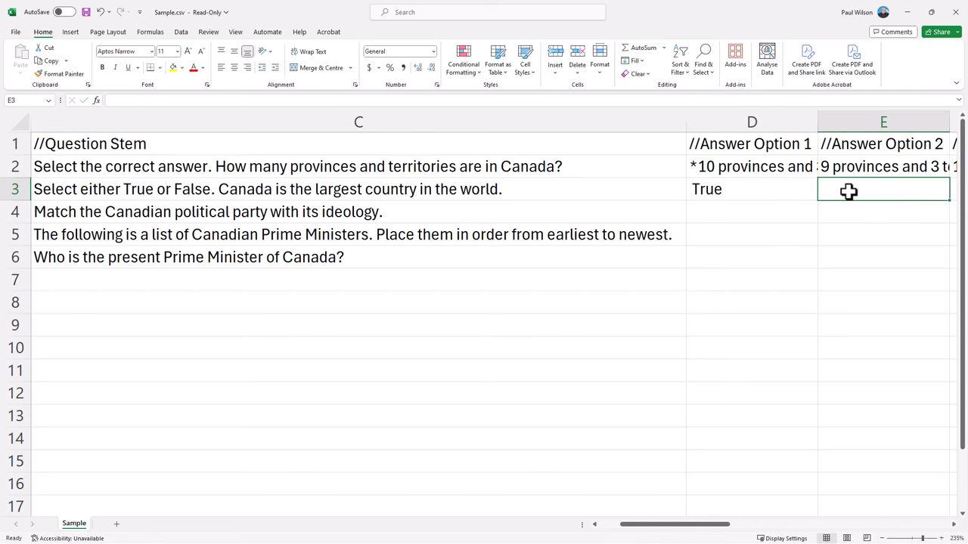
type("*")
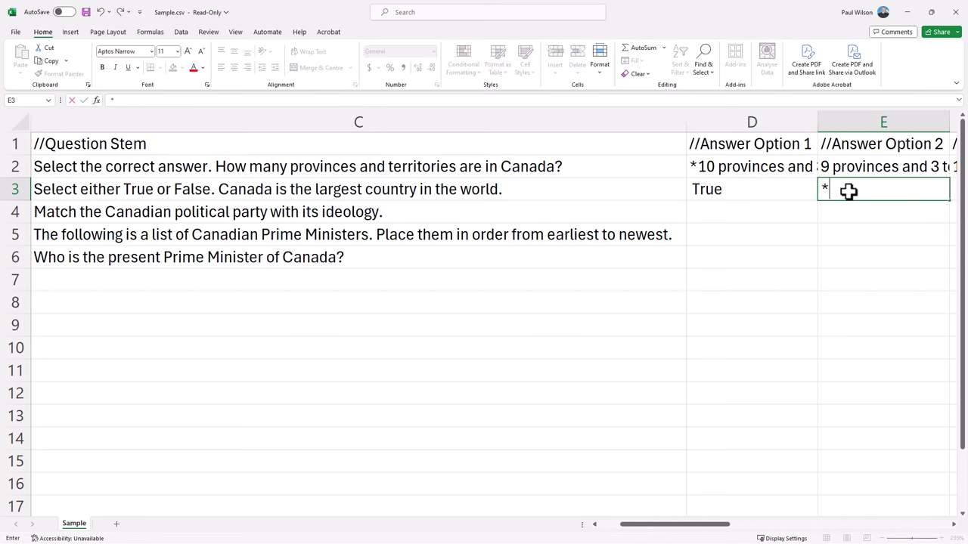
type("False")
key("Return")
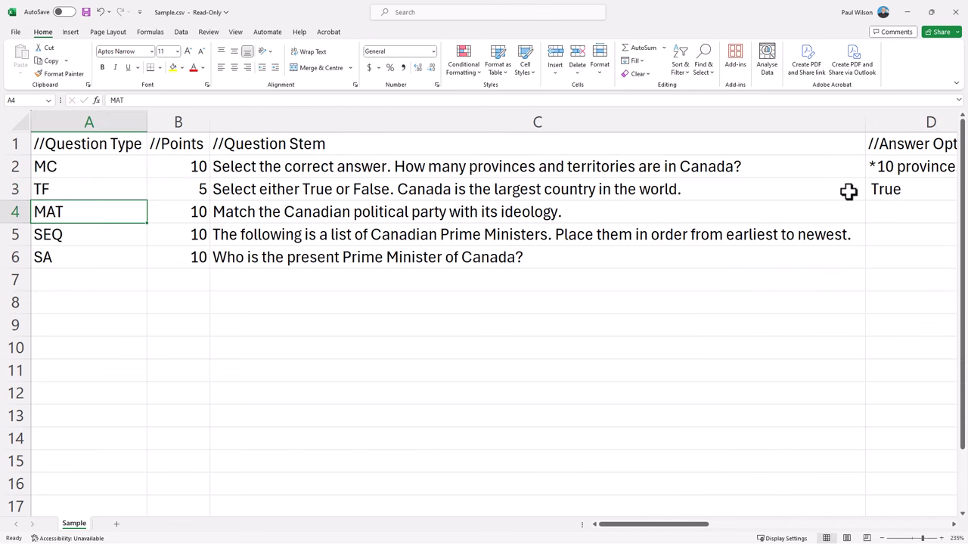
- Enter the first matching pair "Liberal |Social liberalism" in D4
key("Right")
key("Right")
key("Right")
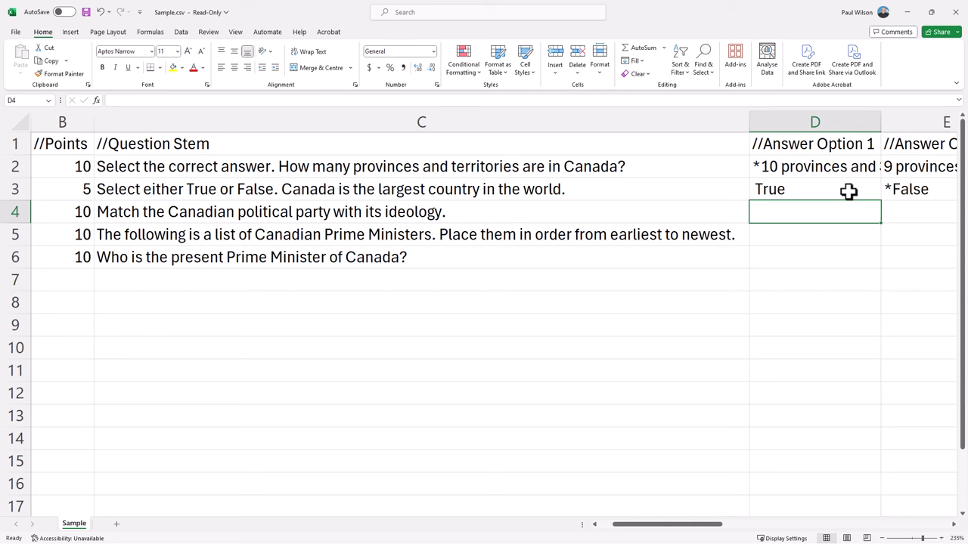
type("Liberal")
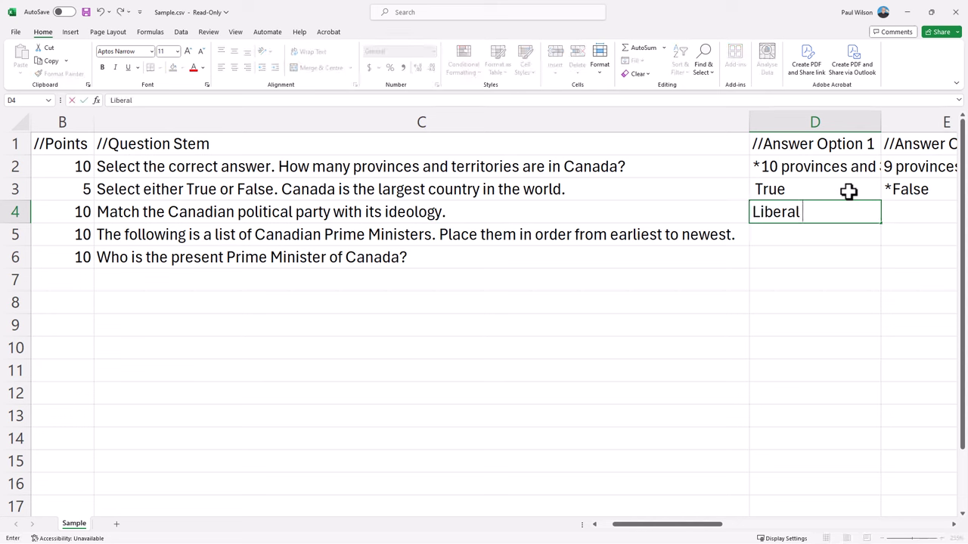
type(" |")
left_click(828, 212)
type("Social ")
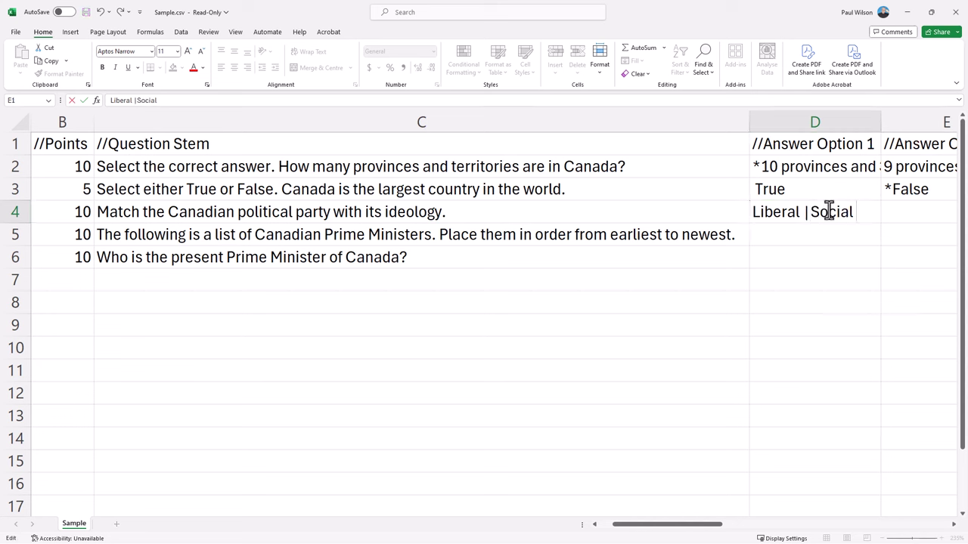
type("liberalism")
key("Tab")
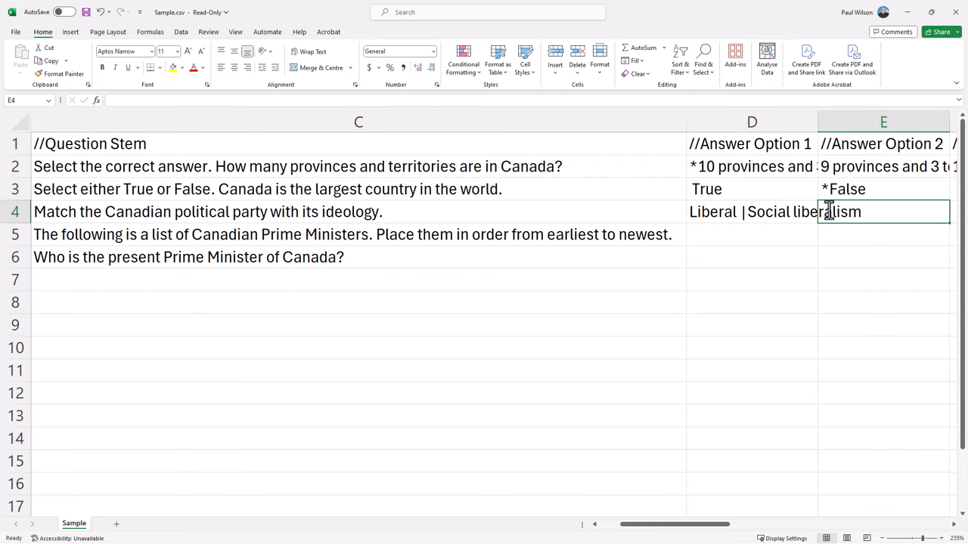
- Enter the second matching pair "Conservative | Economic liberalism, fiscal conservative" in E4
type("Conservative |Economic liberalism, fiscal conservative")
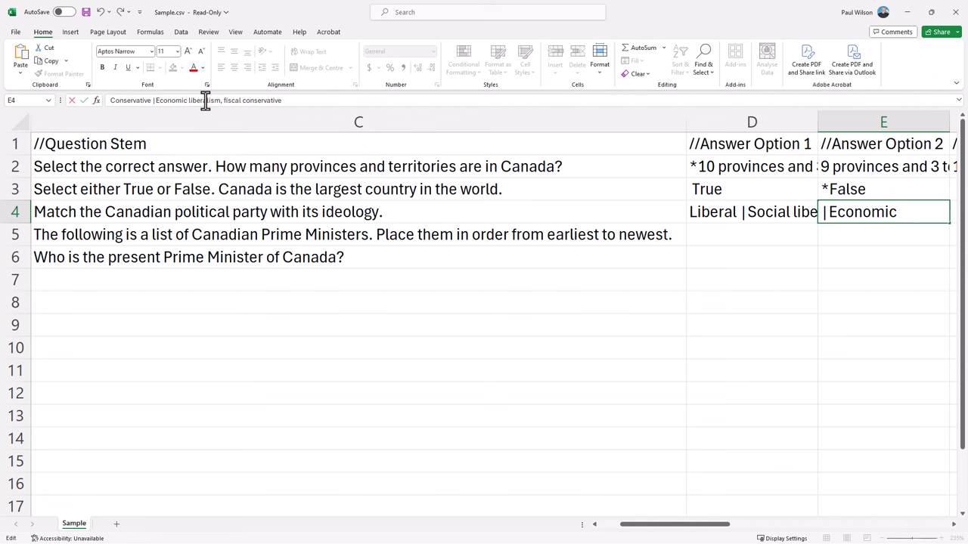
key("Return")
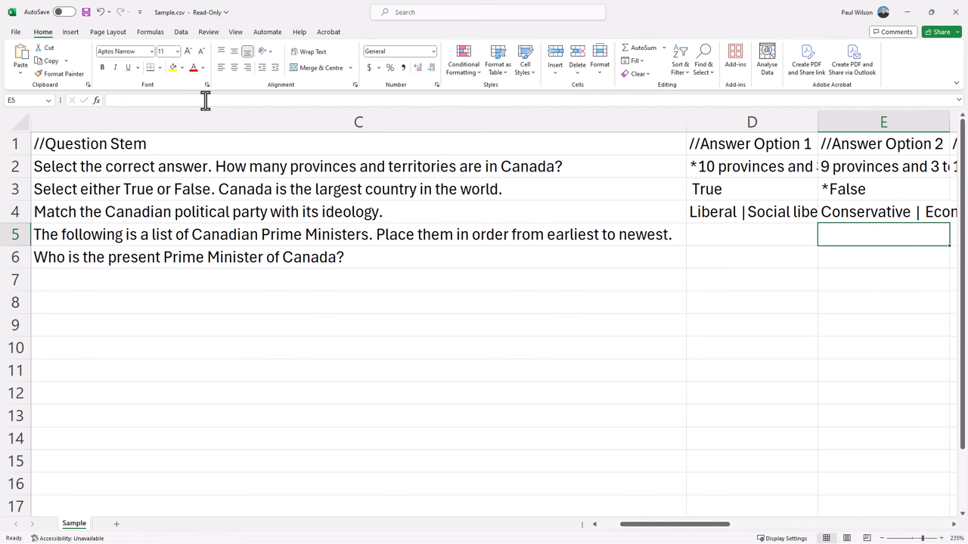
key("Up")
key("Right")
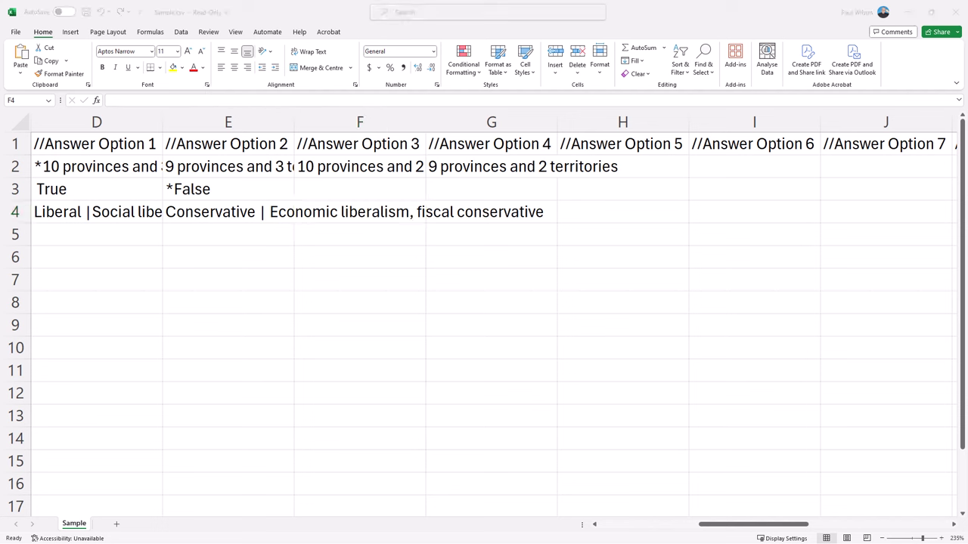
- Replace the accented letters in G4 with plain e so it reads "Bloc Quebecois | Quebec nationalism"
left_click(484, 211)
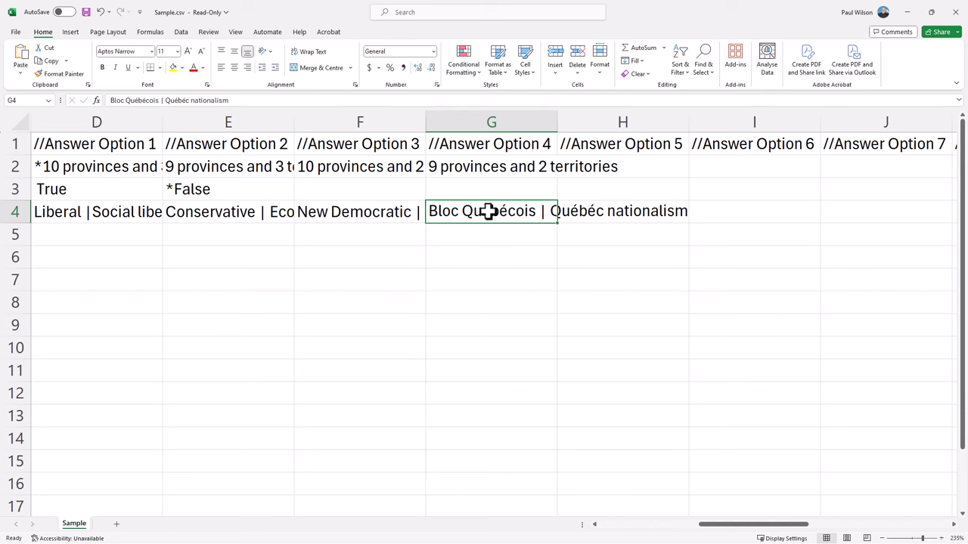
left_click(135, 100)
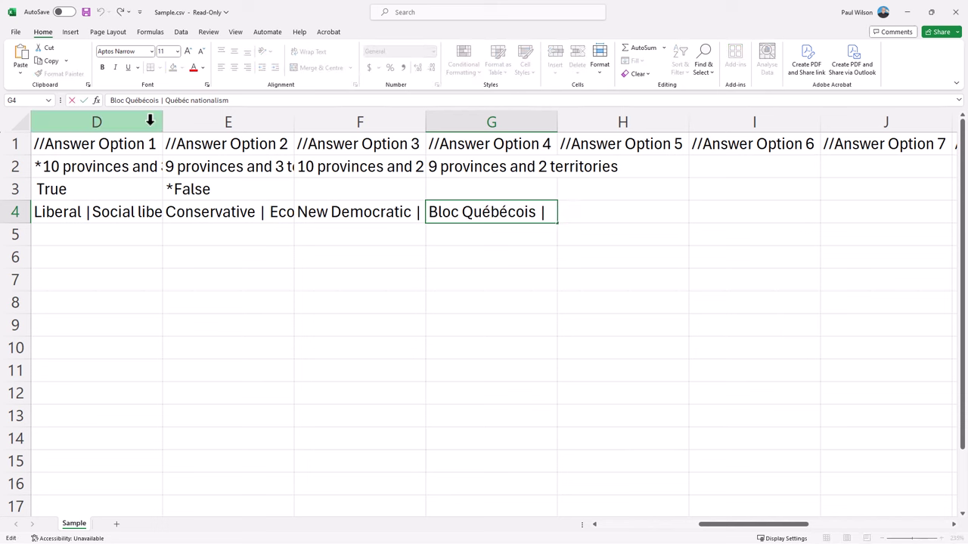
key("BackSpace")
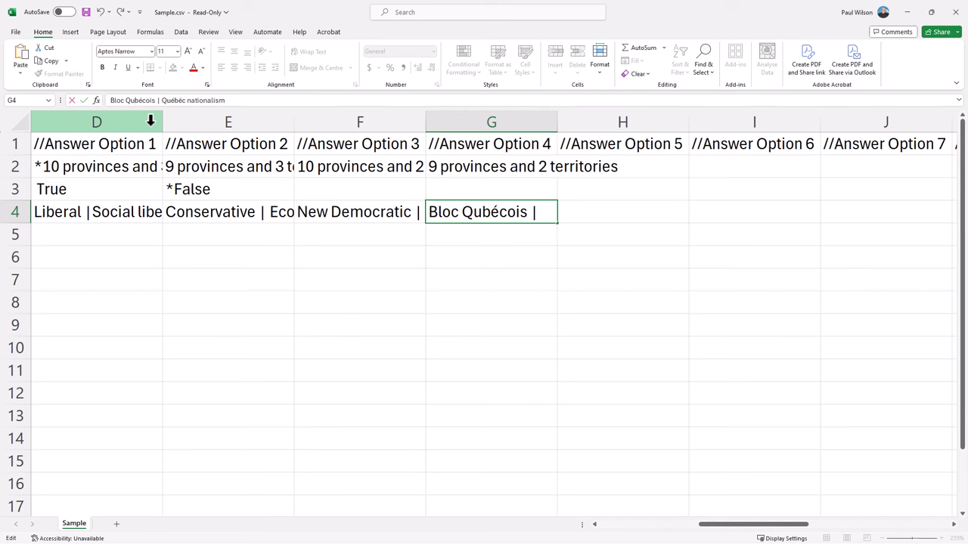
type("e")
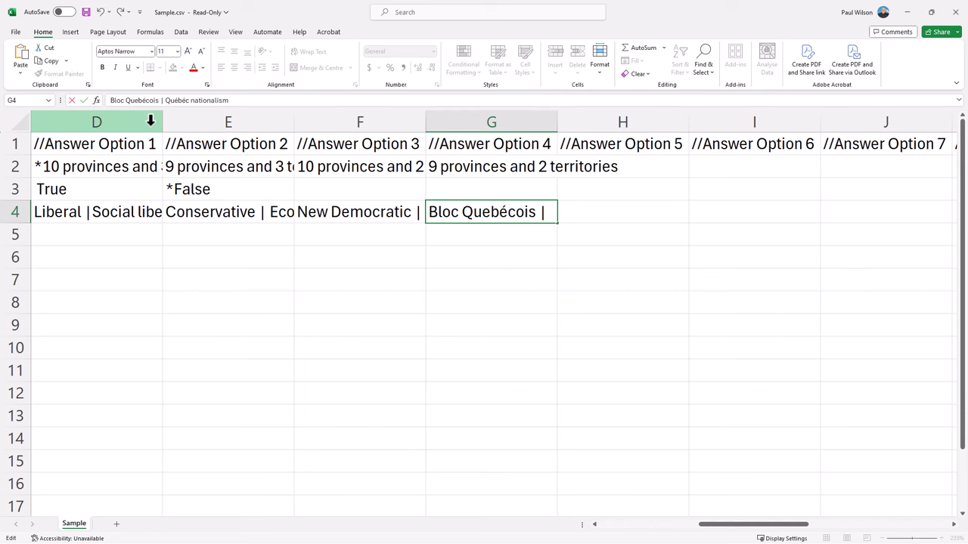
key("Right")
key("Right")
key("Right")
key("Right")
key("Right")
key("Right")
key("Right")
key("Right")
key("Right")
key("Right")
key("Right")
key("Right")
key("BackSpace")
type("e")
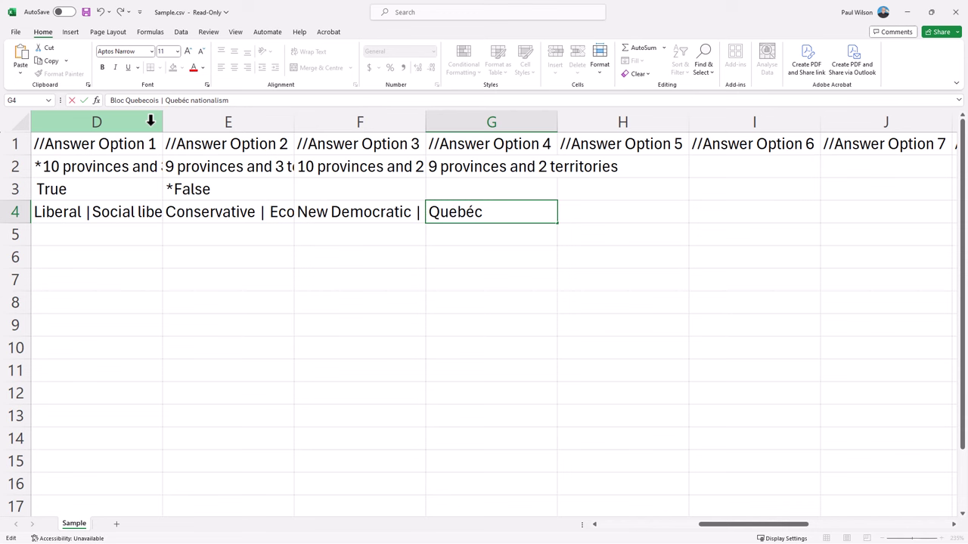
key("Right")
key("Right")
key("BackSpace")
type("e")
key("Return")
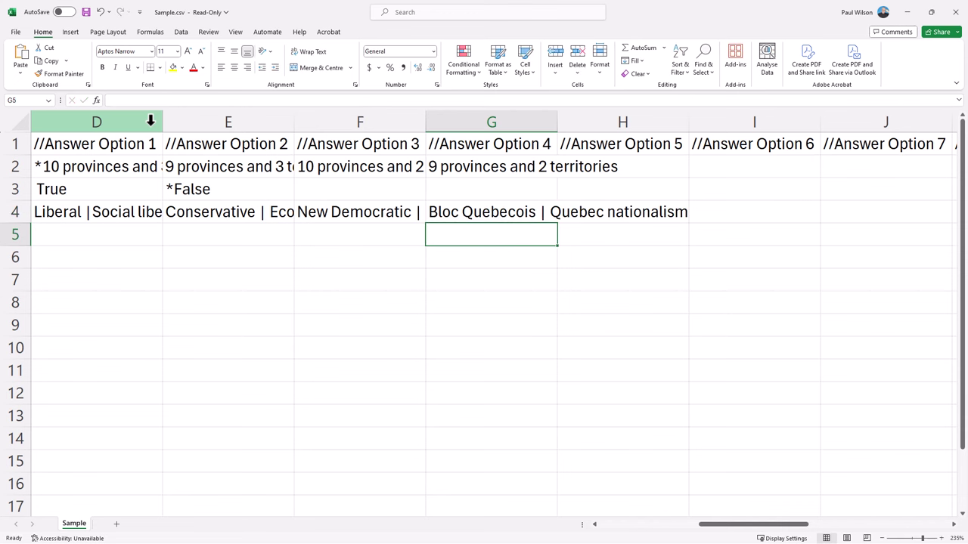
- Fill D5 to G5 with the sequence answers "Jean Chretien", "Paul Martin", "Stephen Harper" and "Justin Trudeau"
key("Home")
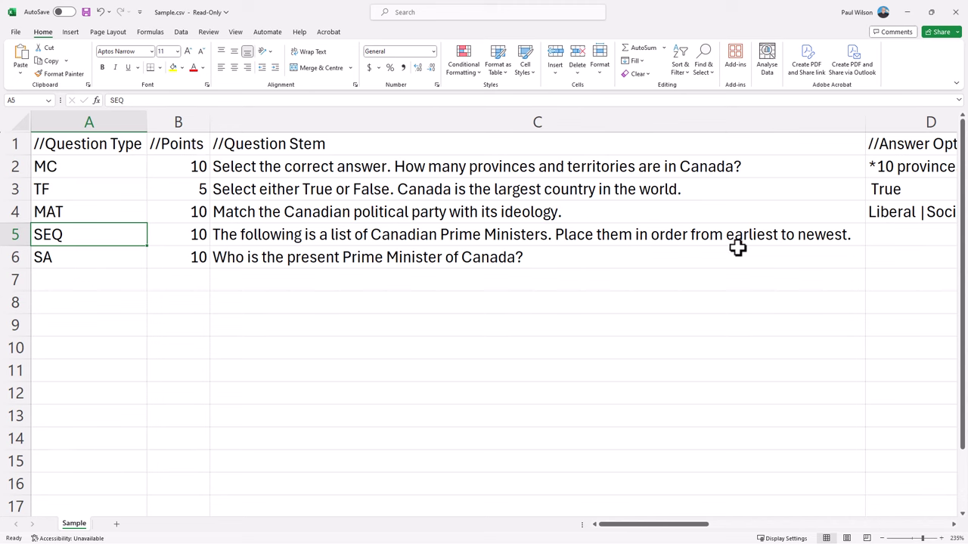
left_click(902, 237)
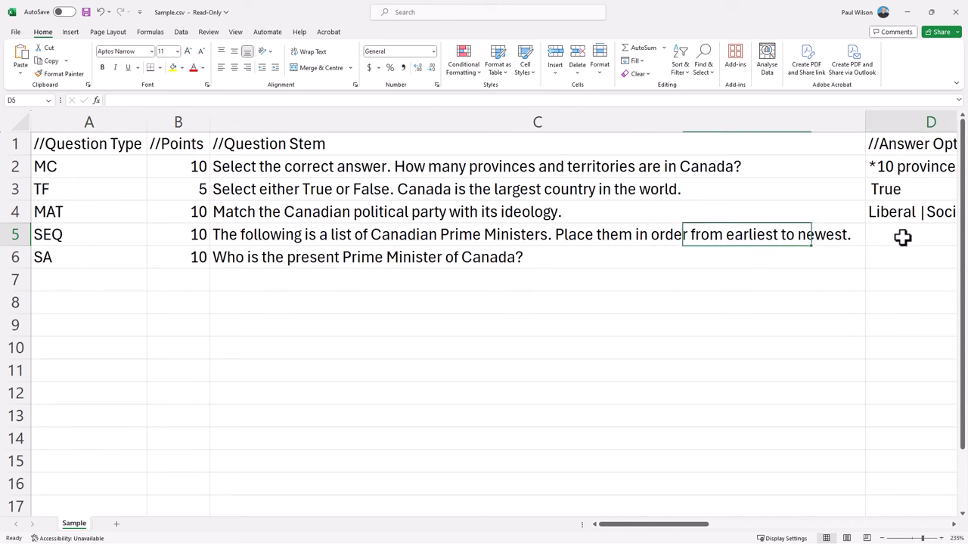
scroll(902, 237, "right", 3)
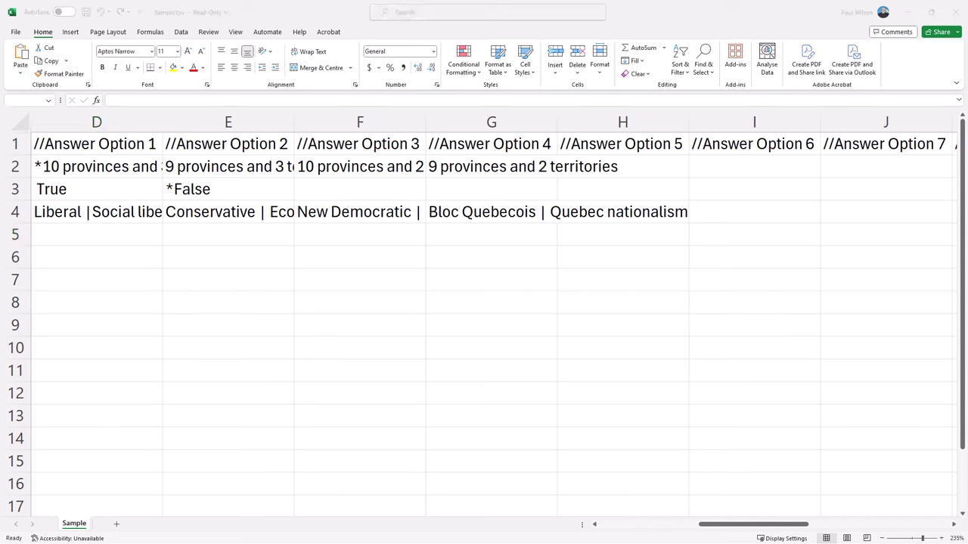
left_click(98, 242)
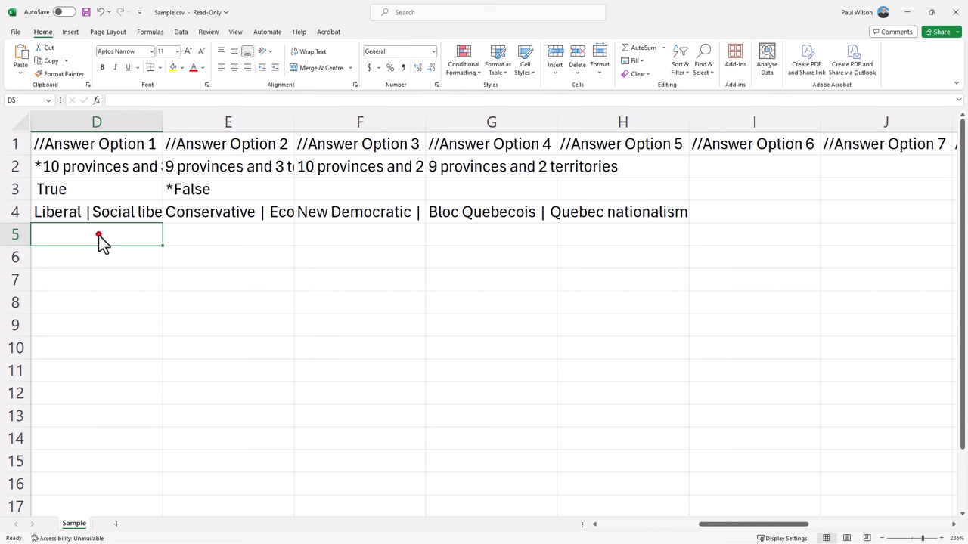
type("Jean Chretien")
key("Tab")
type("Paul")
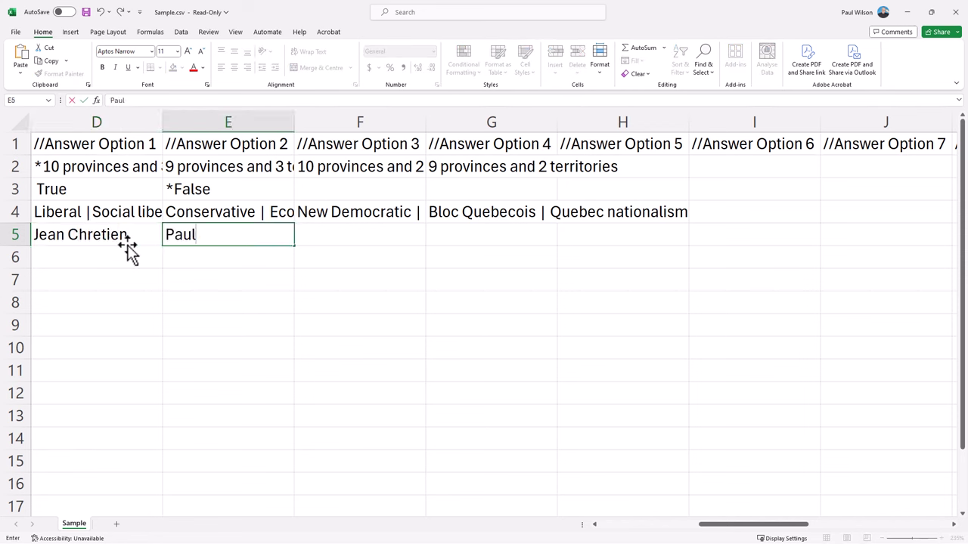
type(" Martin")
key("Tab")
type("St")
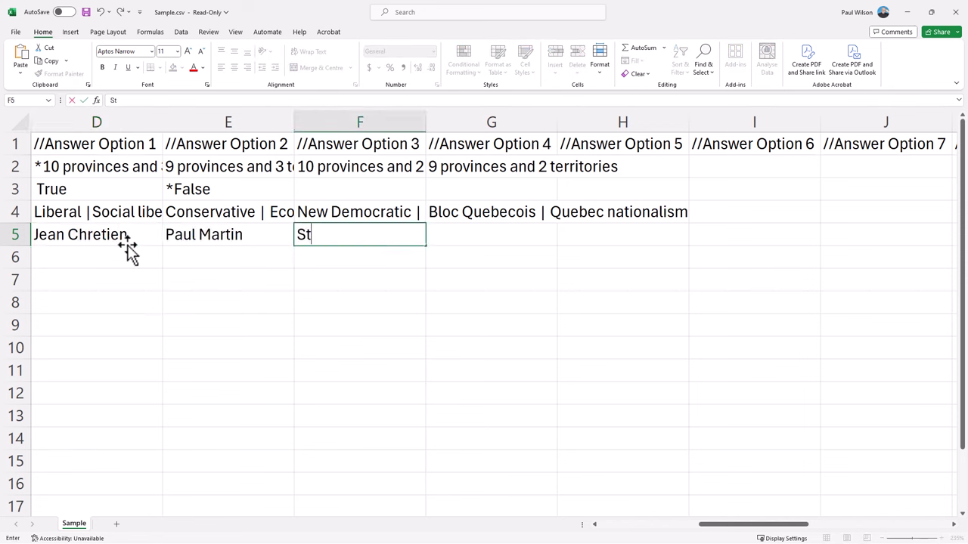
type("ephen Harper")
key("Tab")
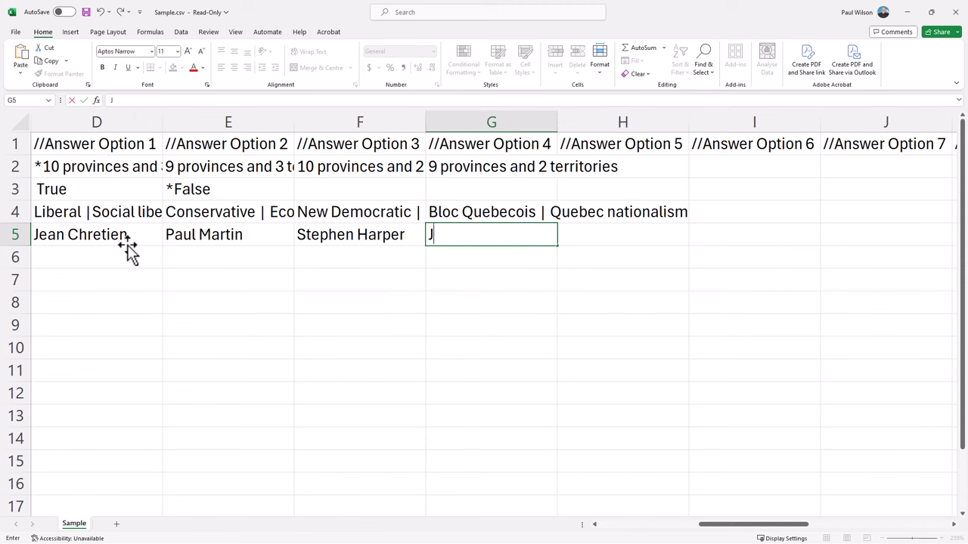
type("Justin Trudeau")
key("Return")
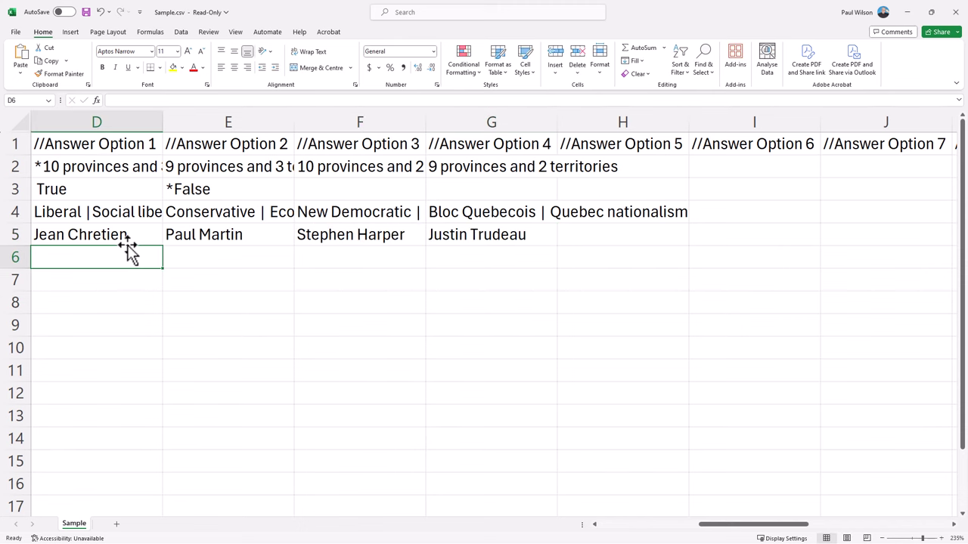
- Enter "Justin Trudeau" in D6 as the short-answer question's answer
key("Left")
key("Left")
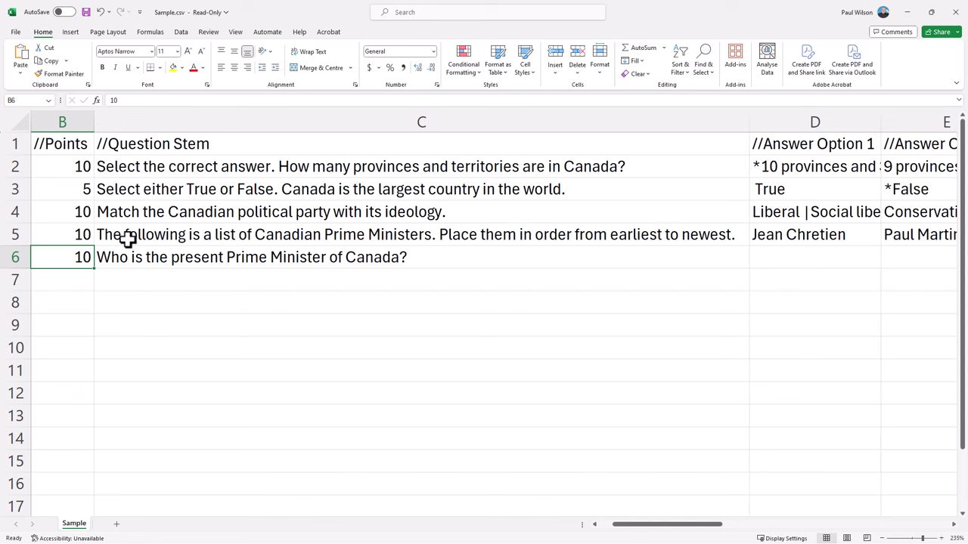
key("Right")
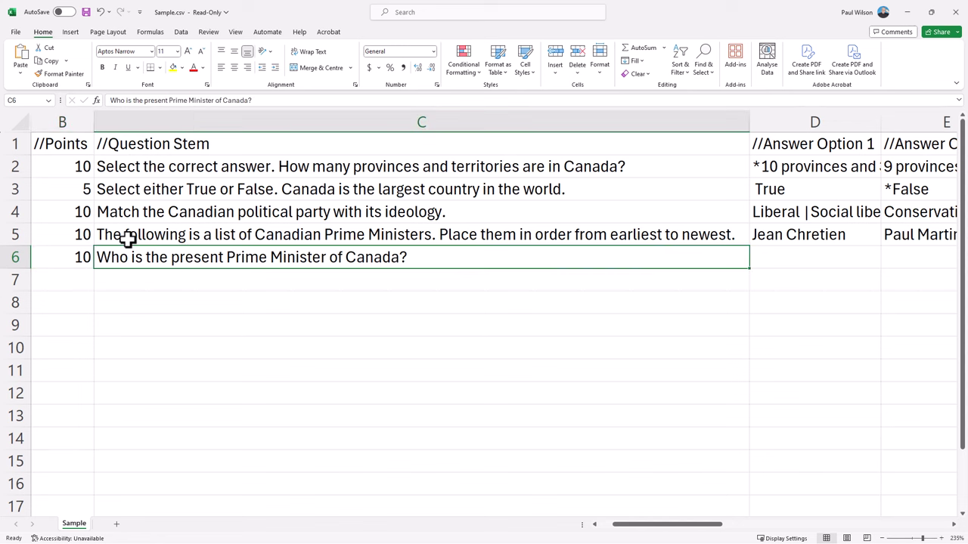
key("Right")
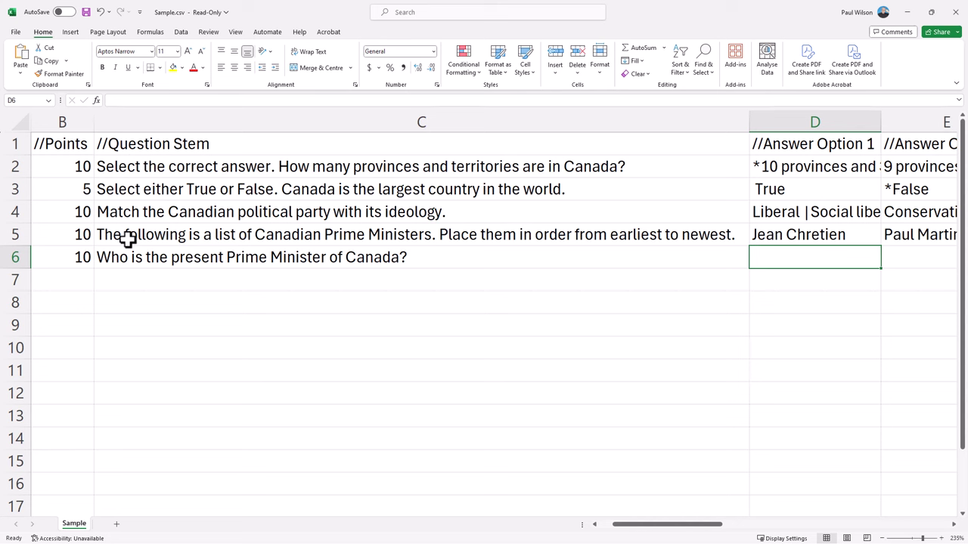
type("Just")
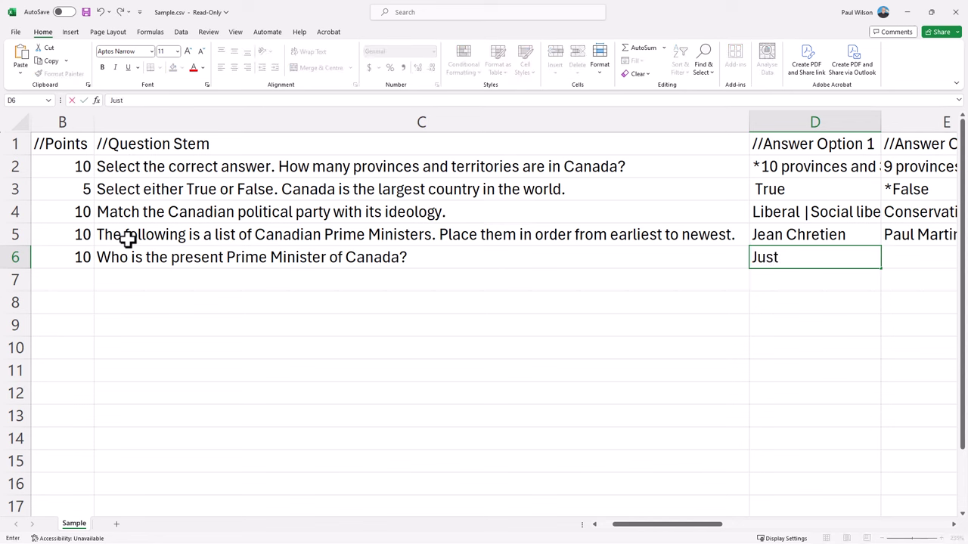
type("in Trudea")
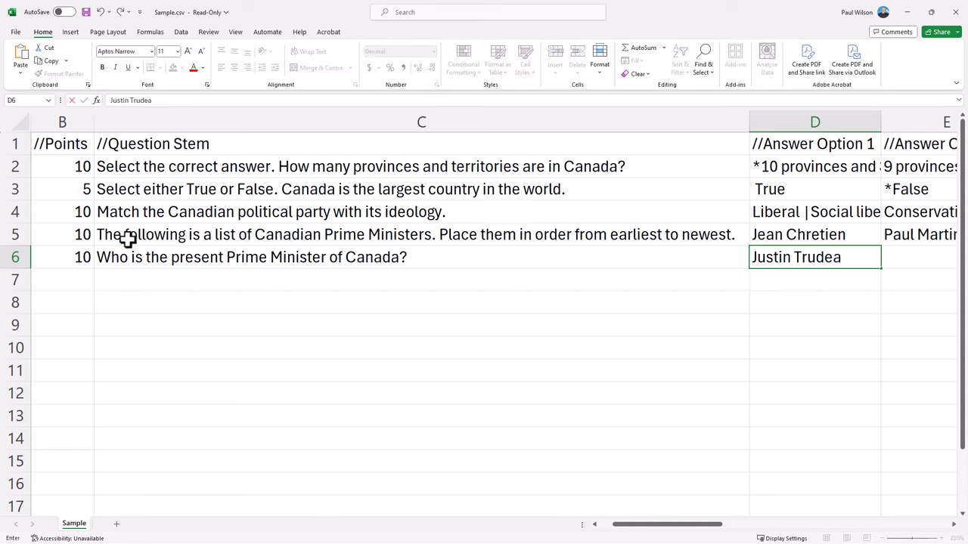
type("u")
key("Return")
- Enter G as the slide type for all five questions in S2 to S6
key("Left")
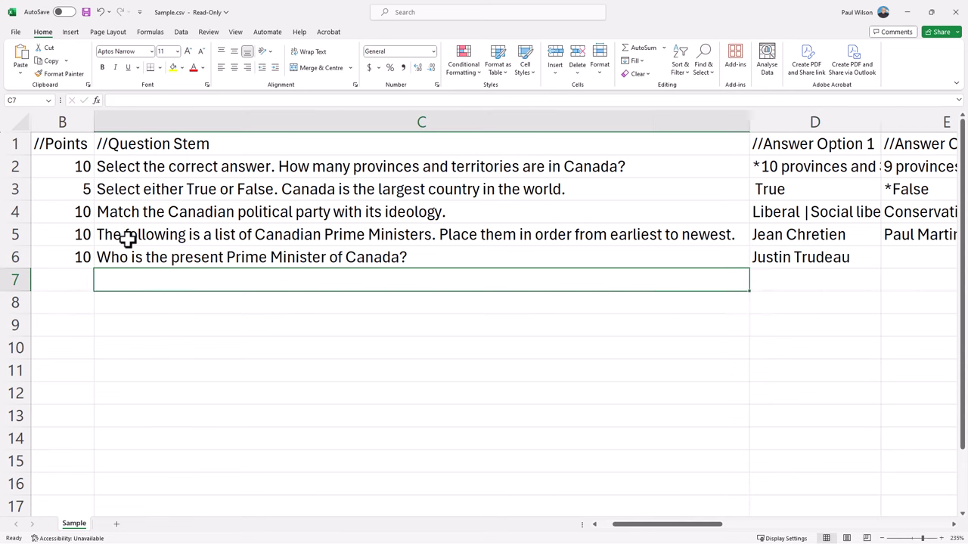
key("Left")
key("Left")
key("Up")
key("Right")
key("Right")
key("Right")
key("Right")
key("Right")
key("Right")
key("Right")
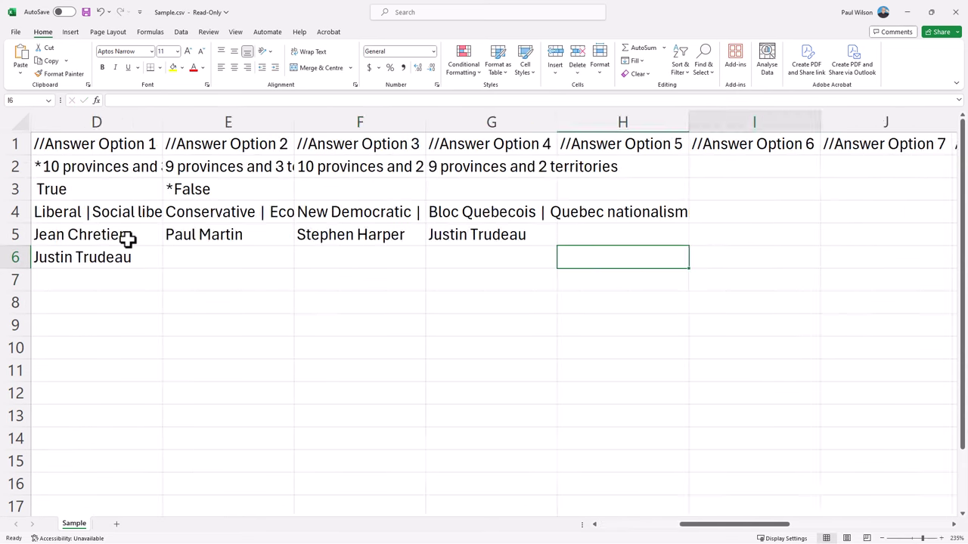
key("Right")
key("Right")
key("Right")
key("Right")
key("Right")
key("Right")
key("Right")
key("Right")
key("Right")
key("Right")
key("Right")
key("Right")
key("Right")
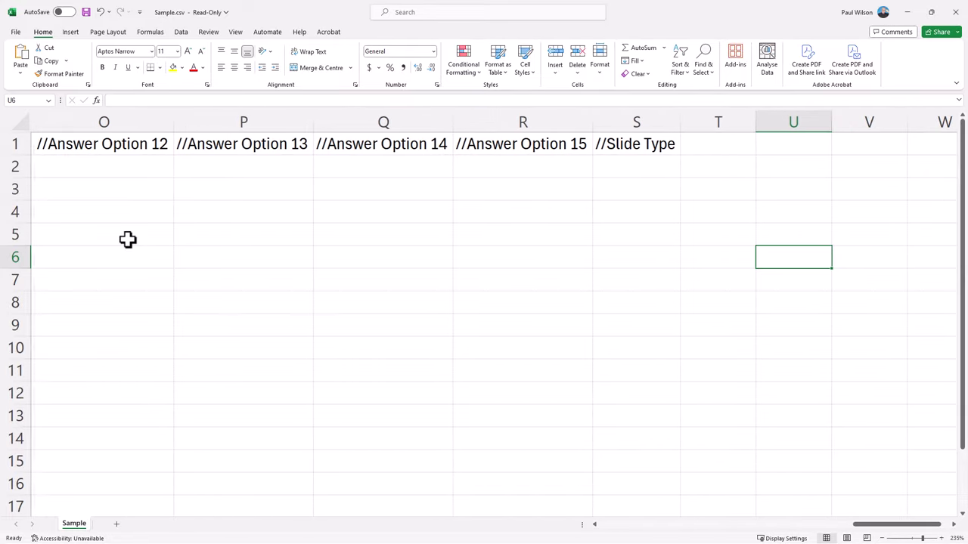
key("Left")
key("Left")
key("Up")
key("Up")
key("Up")
key("Up")
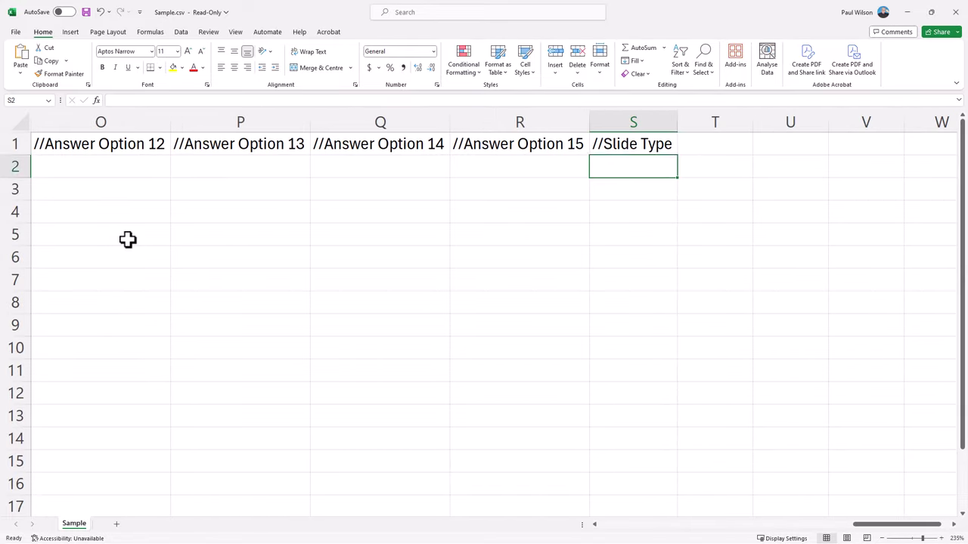
key("Up")
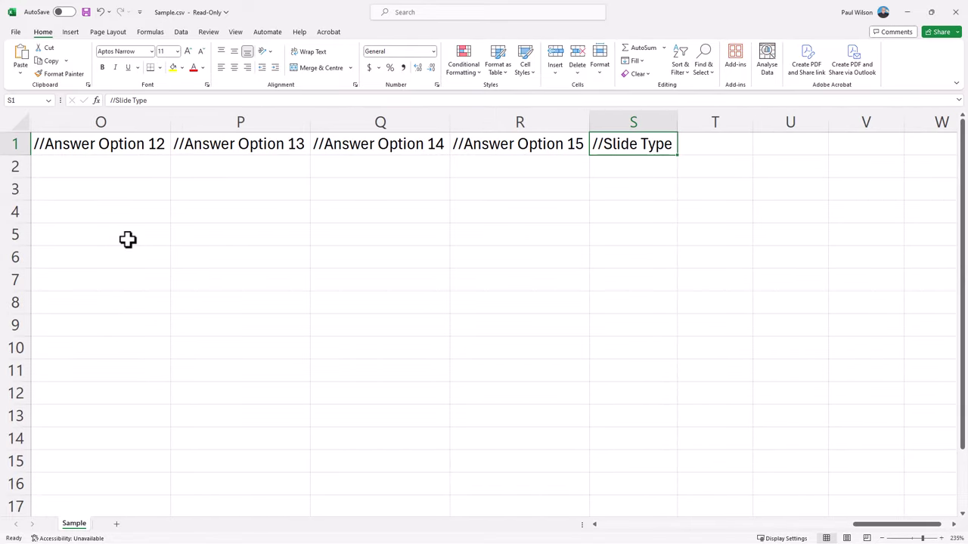
key("Down")
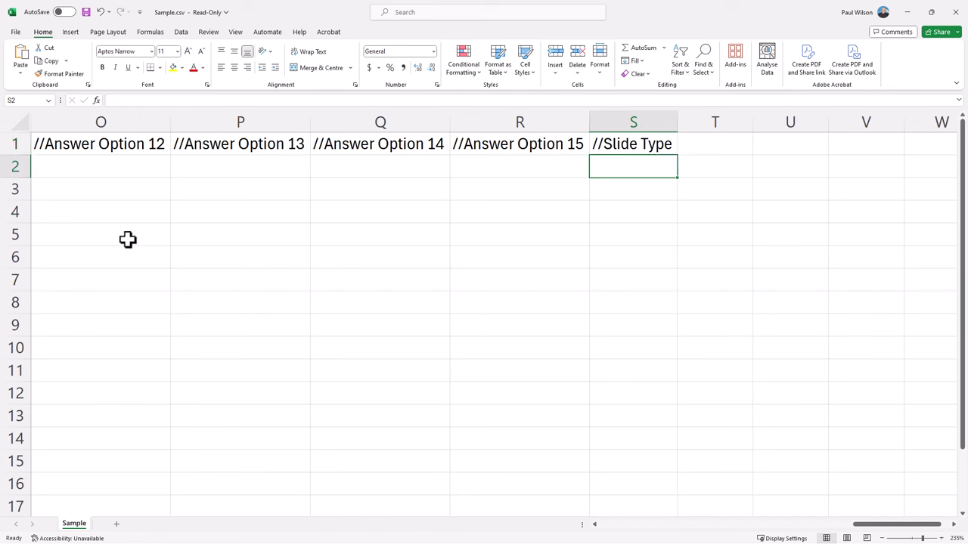
type("G")
key("Return")
type("G")
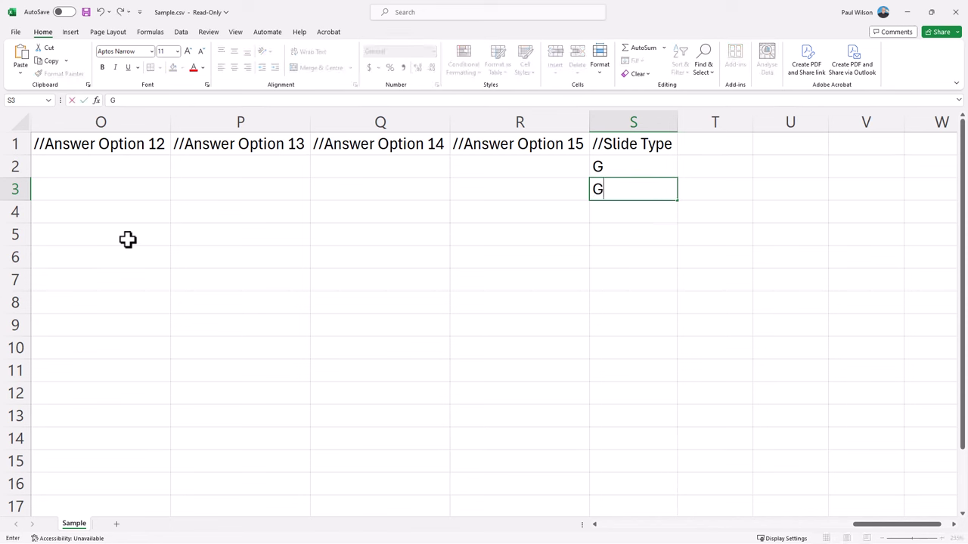
key("Return")
type("G")
key("Return")
type("G")
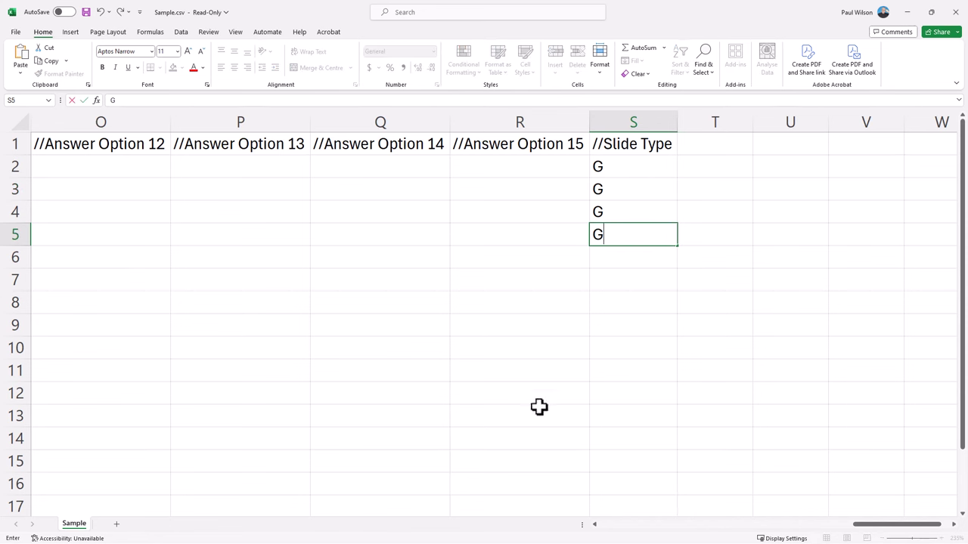
key("Return")
type("G")
- Try KC as the short-answer question's slide type in S6 and restore it to G
key("BackSpace")
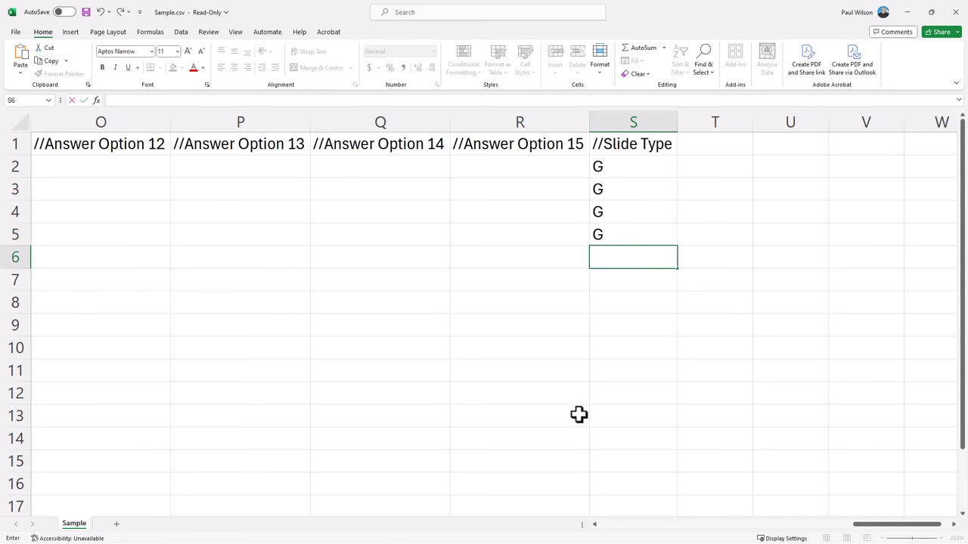
type("KC")
key("BackSpace")
key("BackSpace")
type("G")
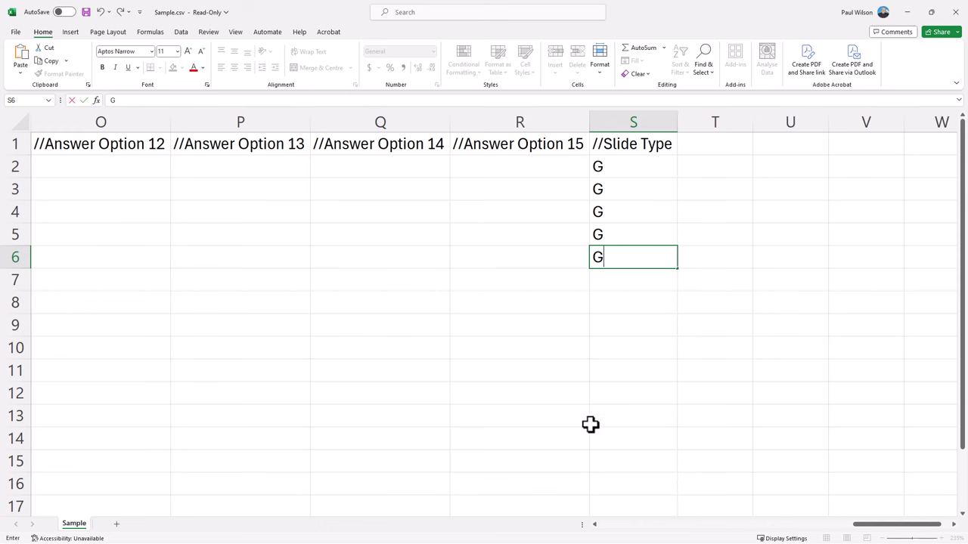
- Save the workbook as a comma-delimited CSV named CanadaQuiz in the Captivate Teacher Desktop folder
left_click_drag(860, 524, 605, 526)
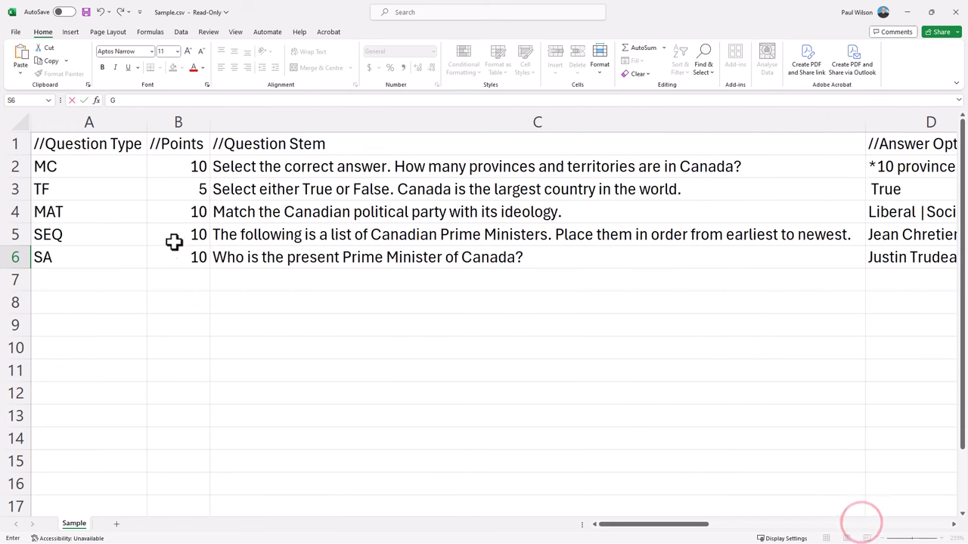
left_click(15, 33)
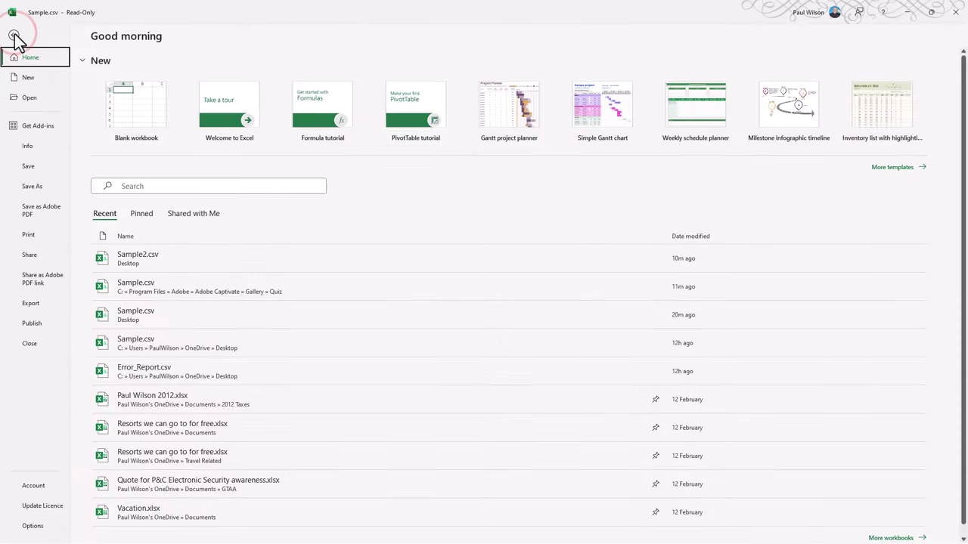
left_click(36, 186)
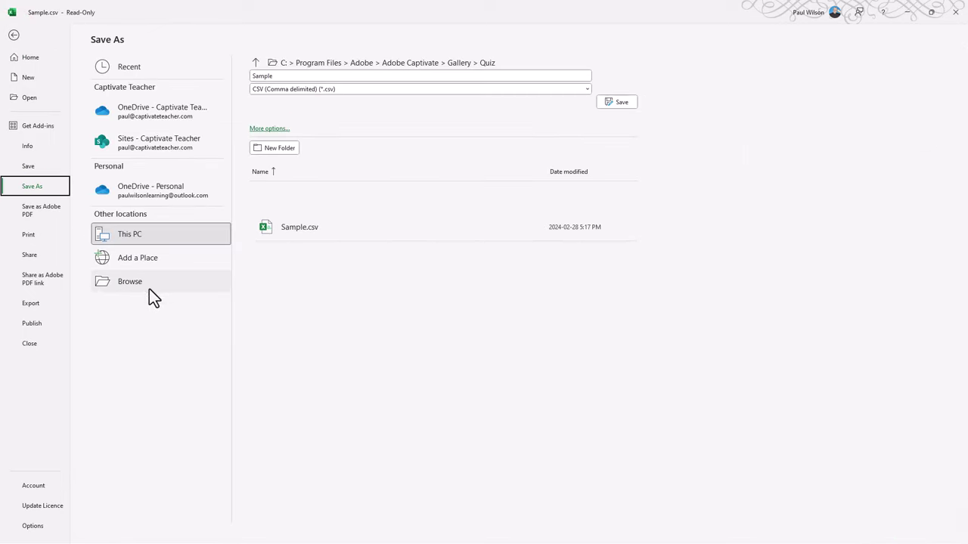
left_click(137, 280)
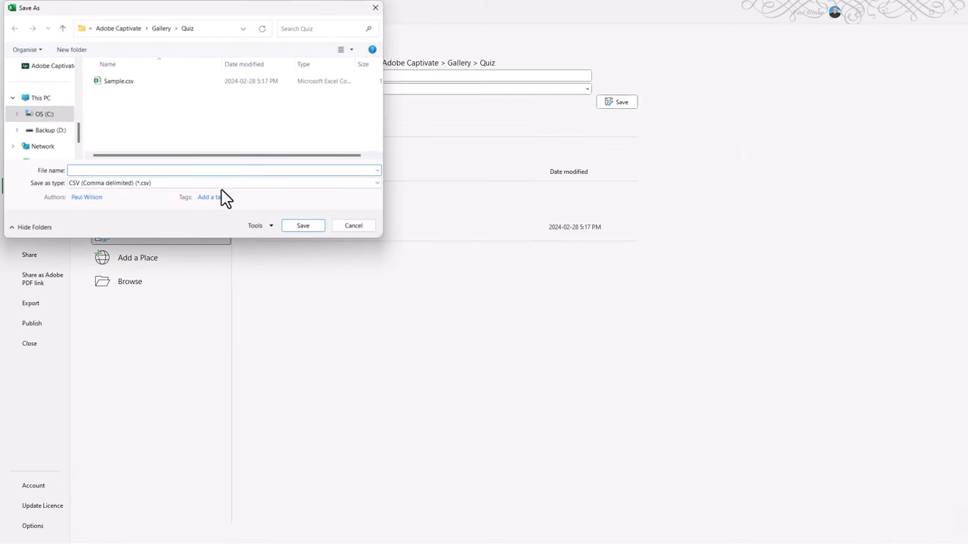
scroll(78, 113, "up", 3)
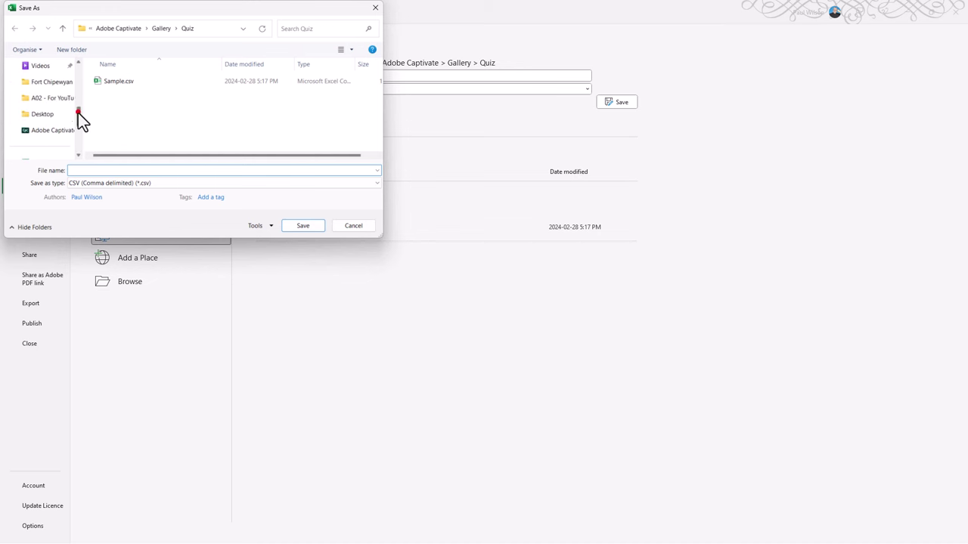
left_click(64, 111)
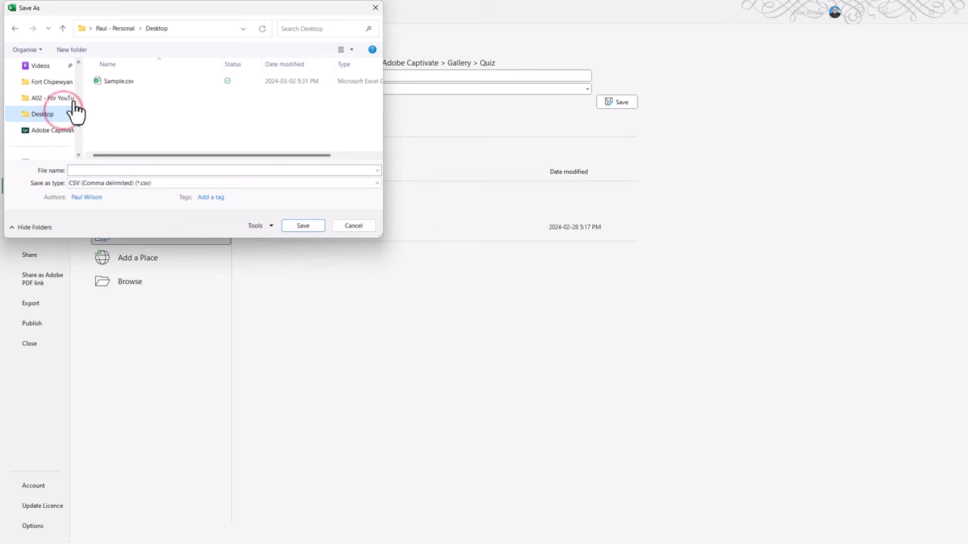
left_click(128, 171)
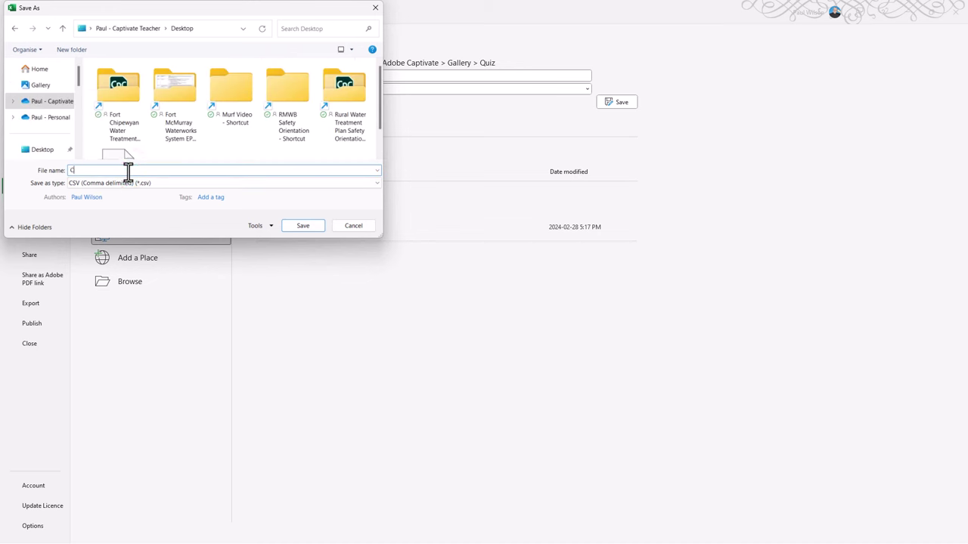
type("CanadaQuiz")
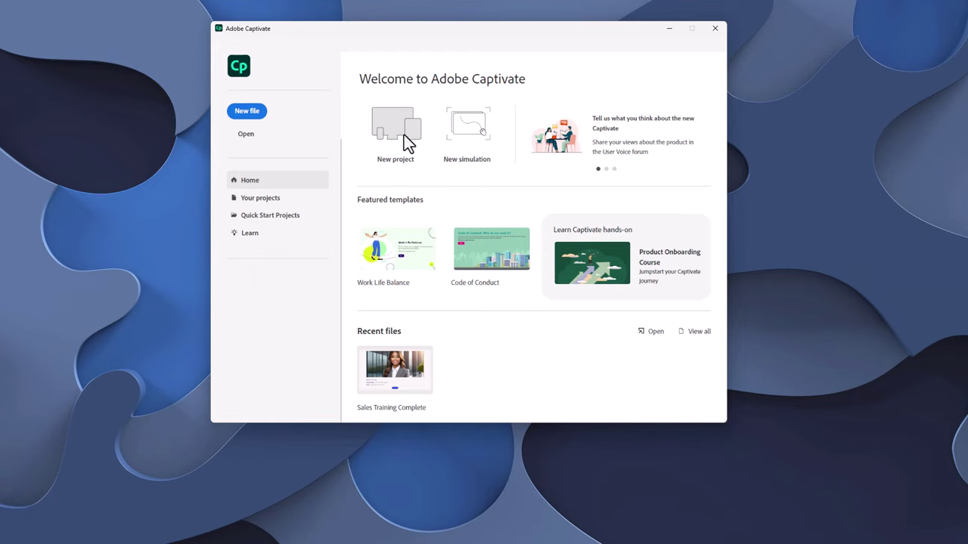
- Switch to Adobe Captivate and create a new blank project
left_click(402, 129)
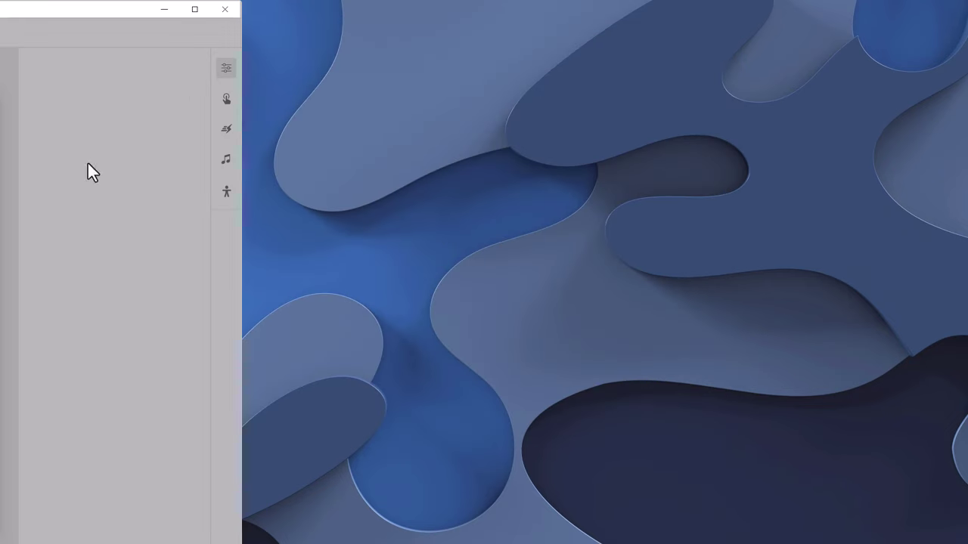
left_click(68, 249)
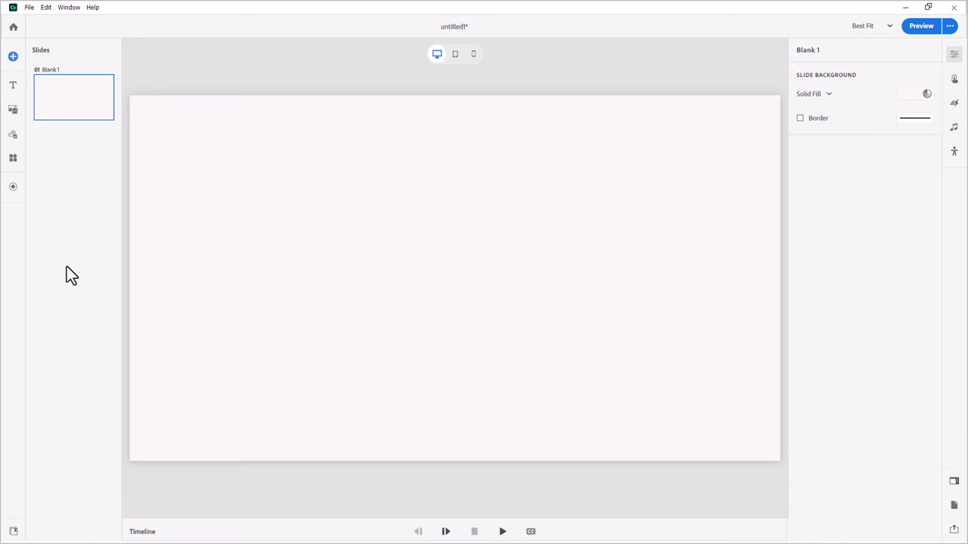
left_click(30, 8)
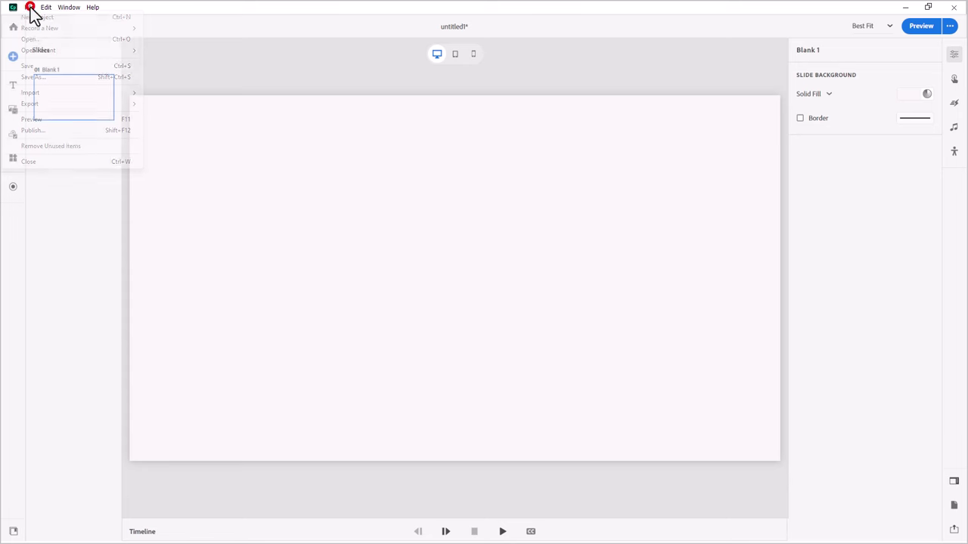
mouse_move(57, 97)
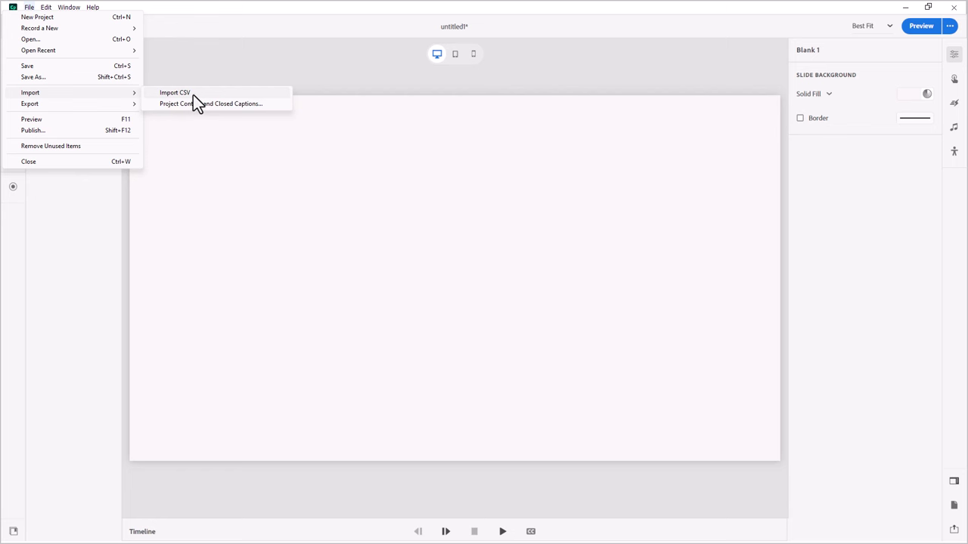
key("Escape")
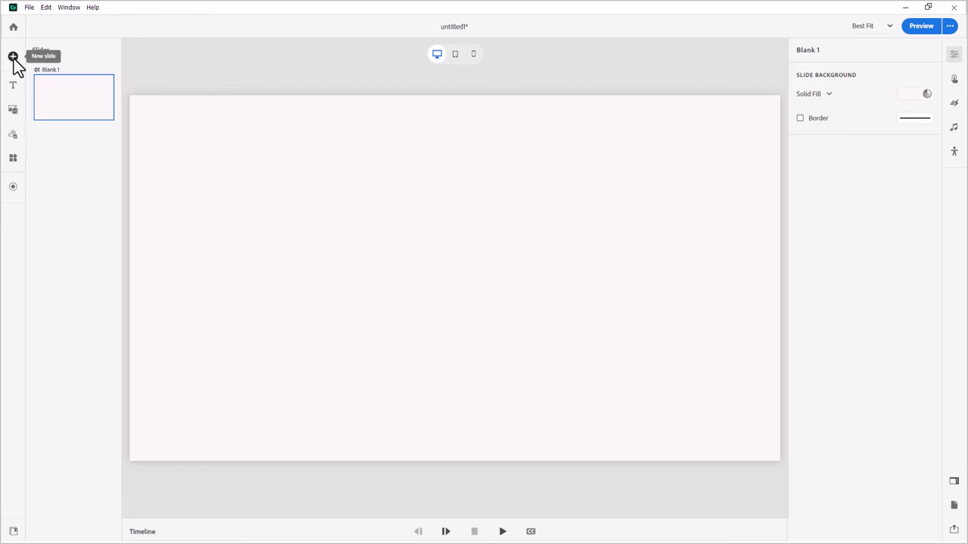
- Import the quiz questions from CanadaQuiz.csv as new question slides
left_click(13, 58)
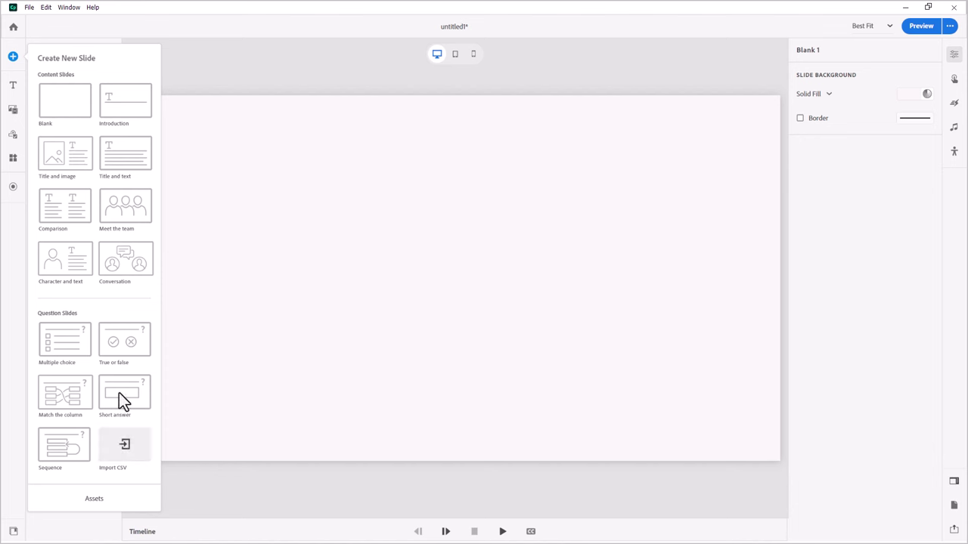
left_click(134, 447)
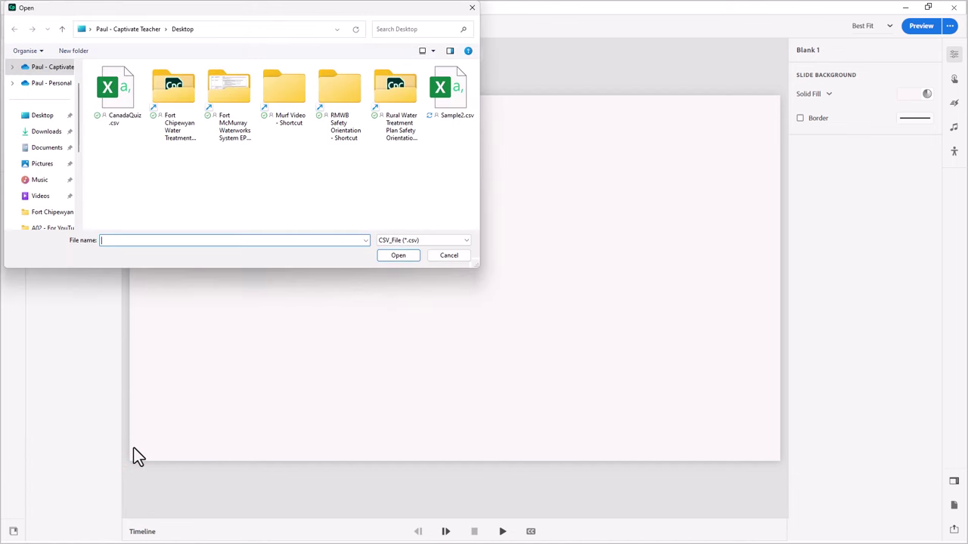
left_click(114, 89)
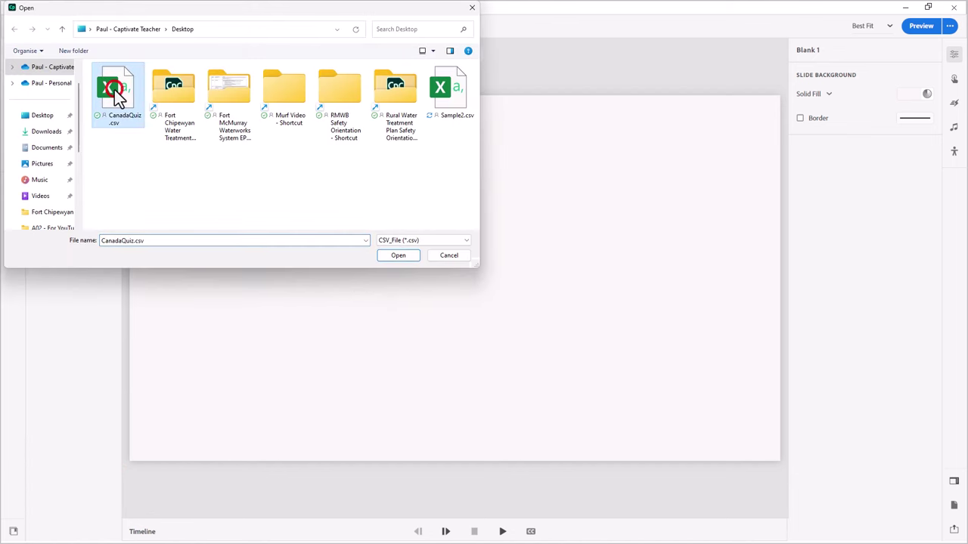
left_click(406, 257)
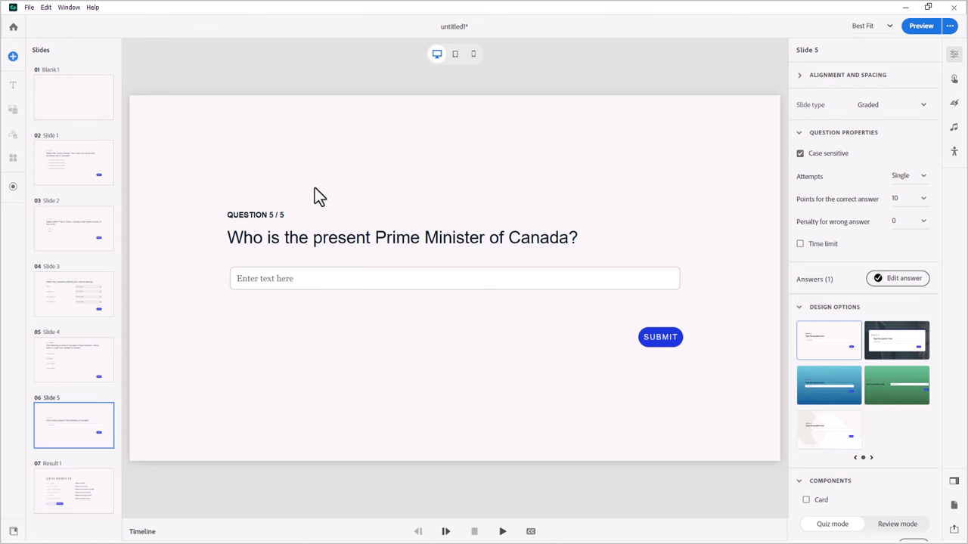
- Check the correct answer marked on the provinces and territories question slide and turn on shuffling of its answer options
left_click(75, 158)
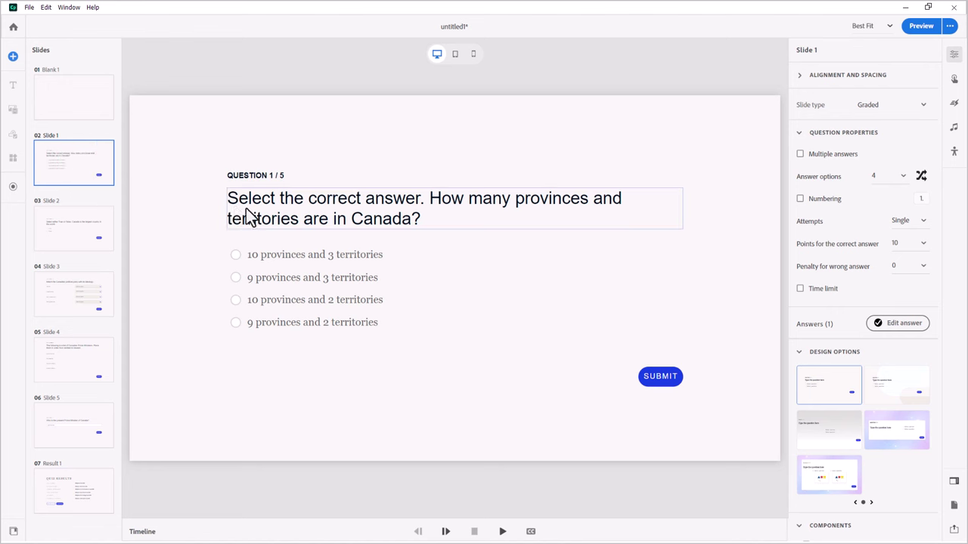
left_click(898, 325)
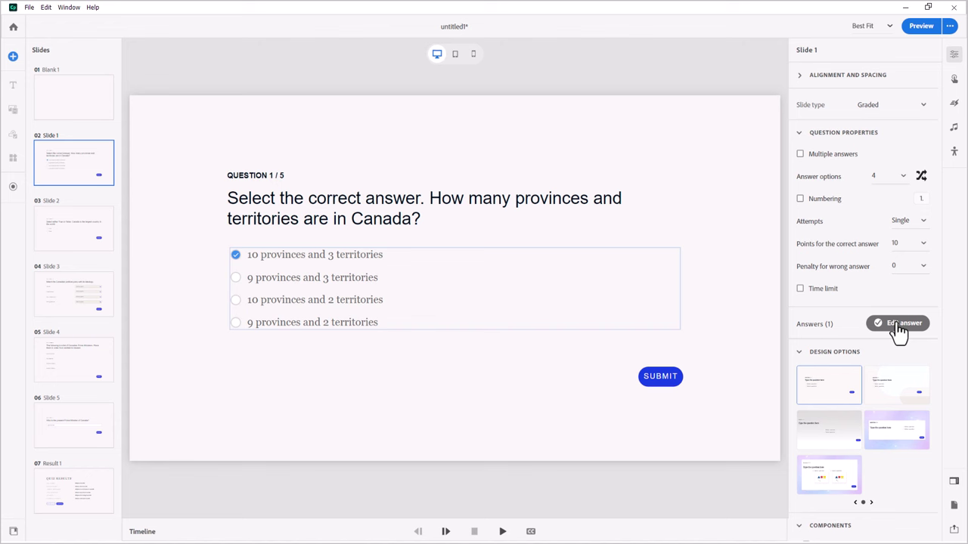
left_click(898, 325)
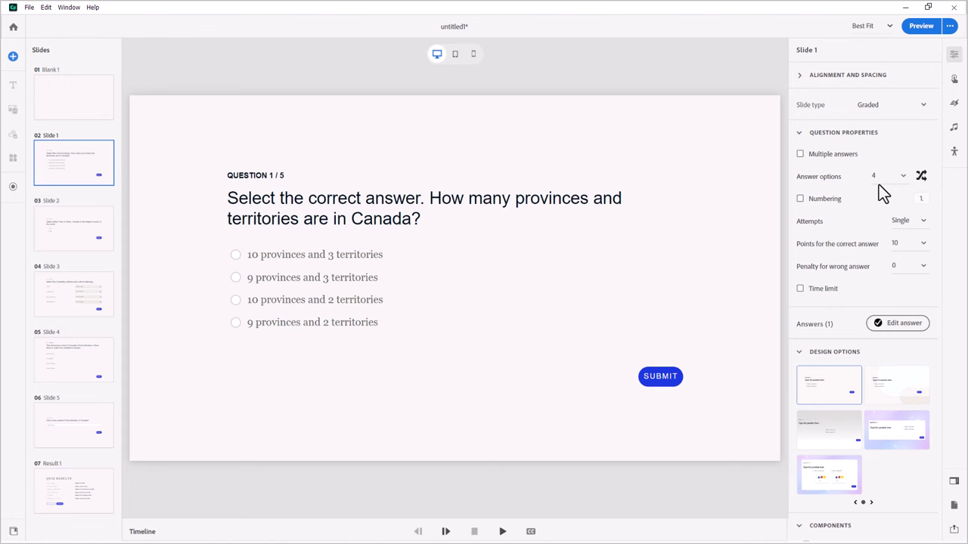
left_click(921, 176)
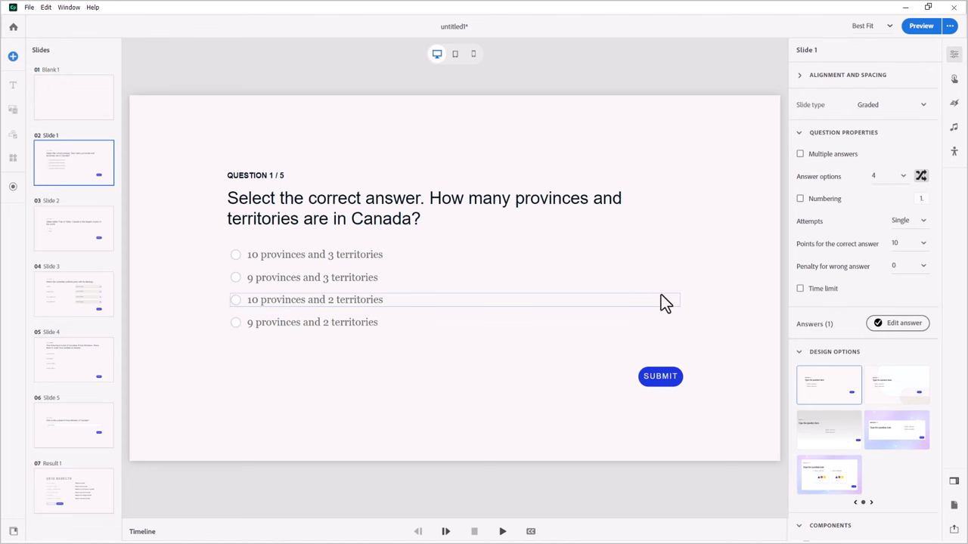
- Check the correct answer marked on the True or False question slide
left_click(85, 219)
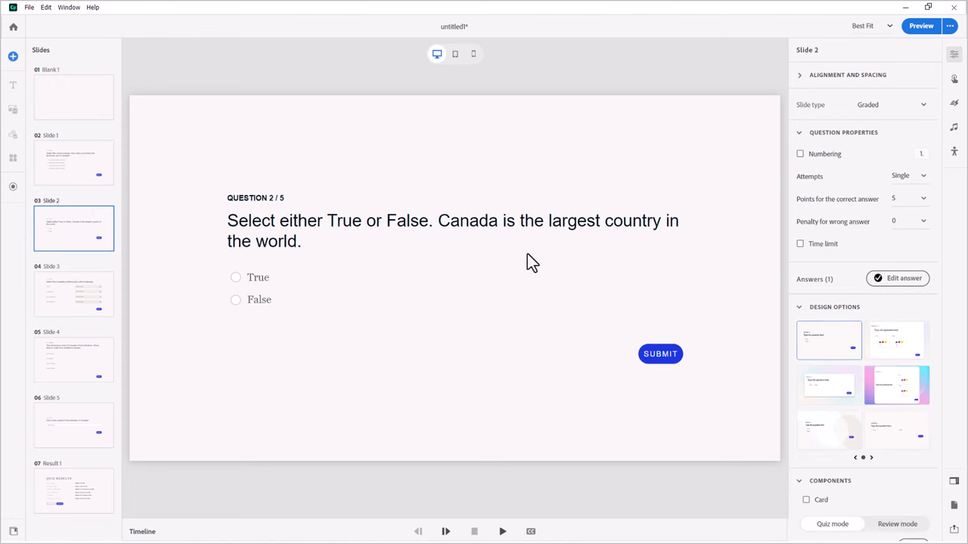
left_click(887, 280)
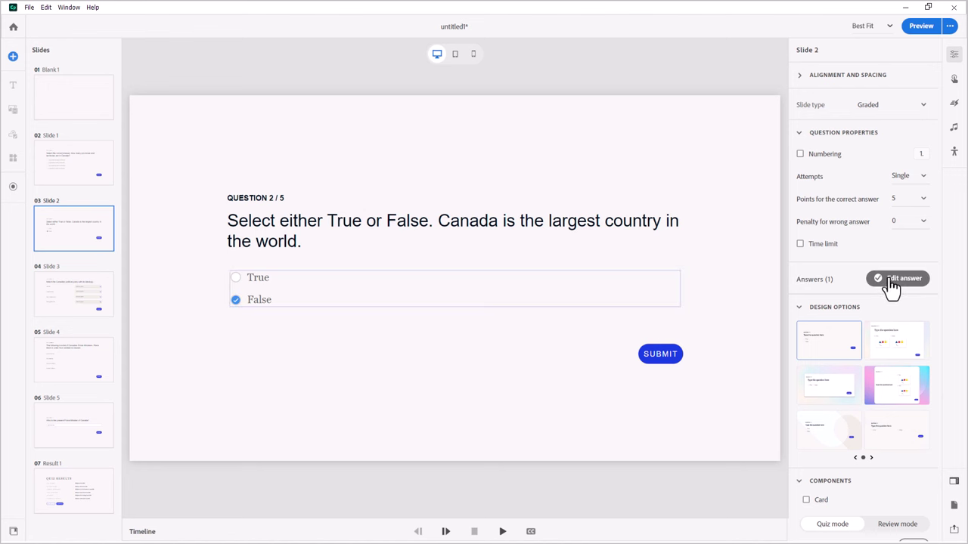
left_click(892, 282)
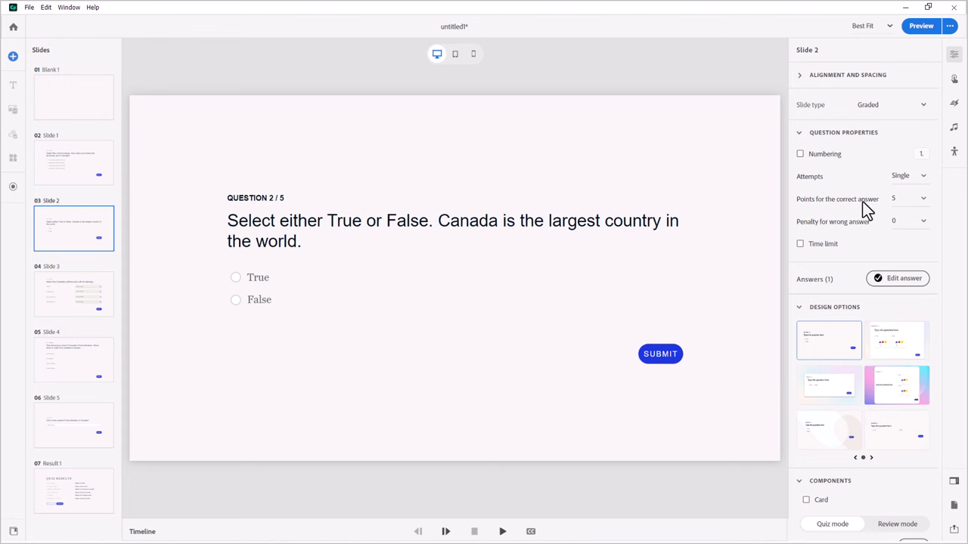
- Check the correct matches on the political party question slide, and look over the Prime Ministers ordering question slide
left_click(71, 288)
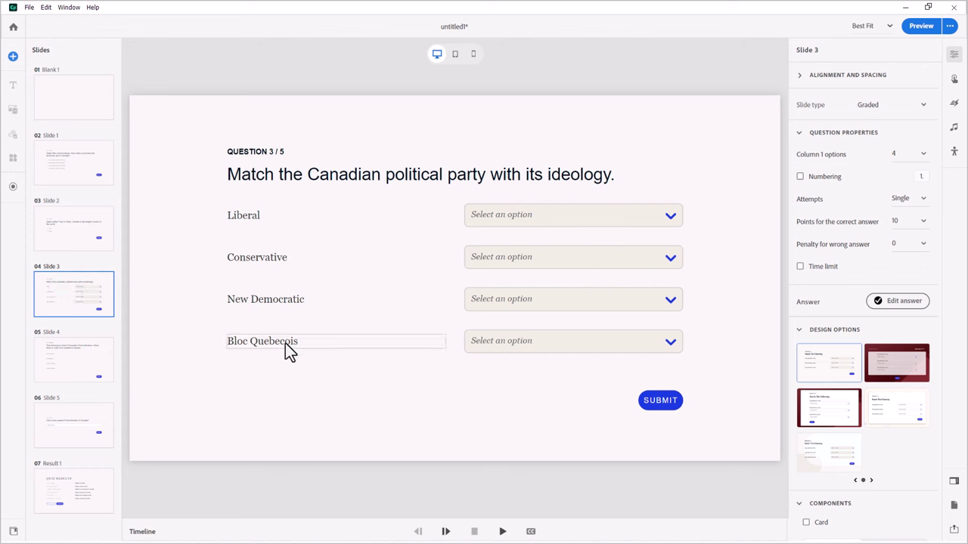
left_click(648, 220)
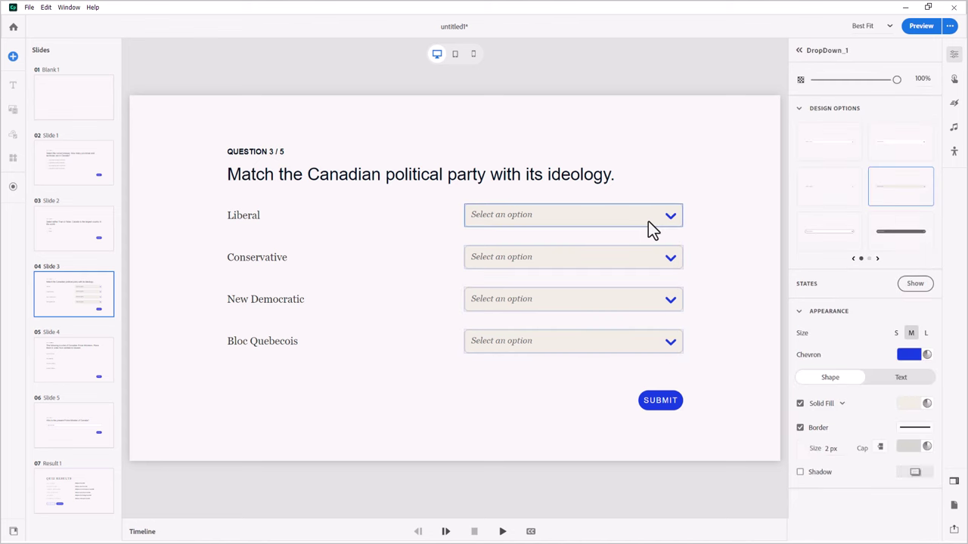
double_click(648, 220)
left_click(674, 217)
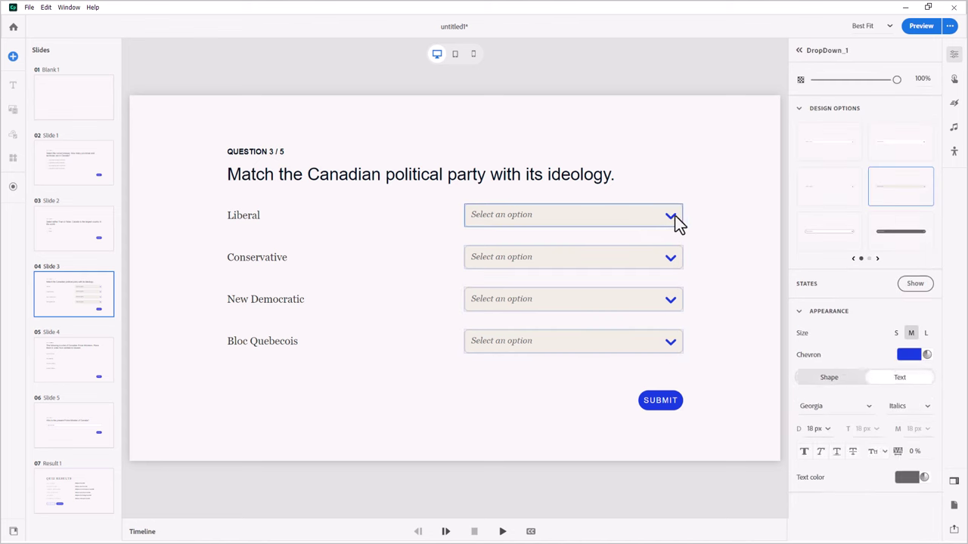
left_click(916, 286)
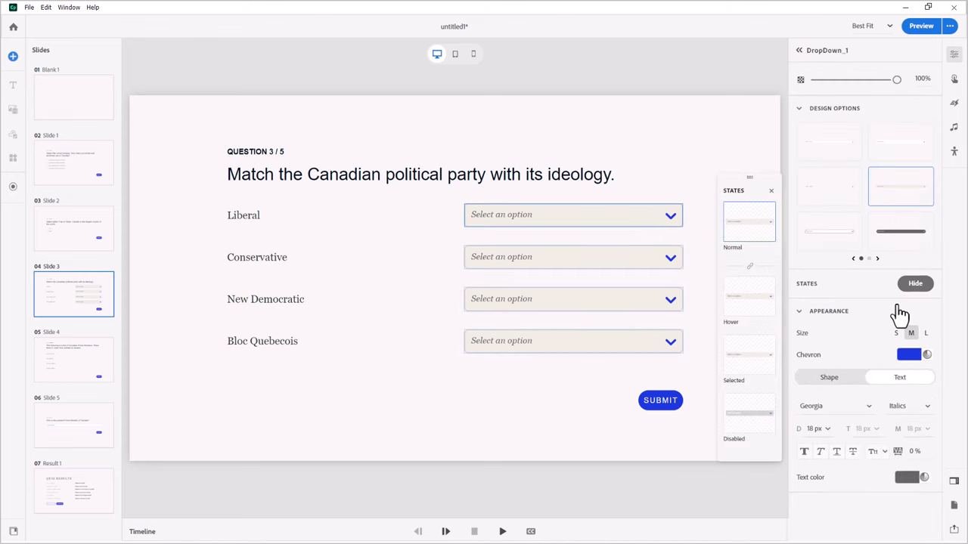
left_click(897, 314)
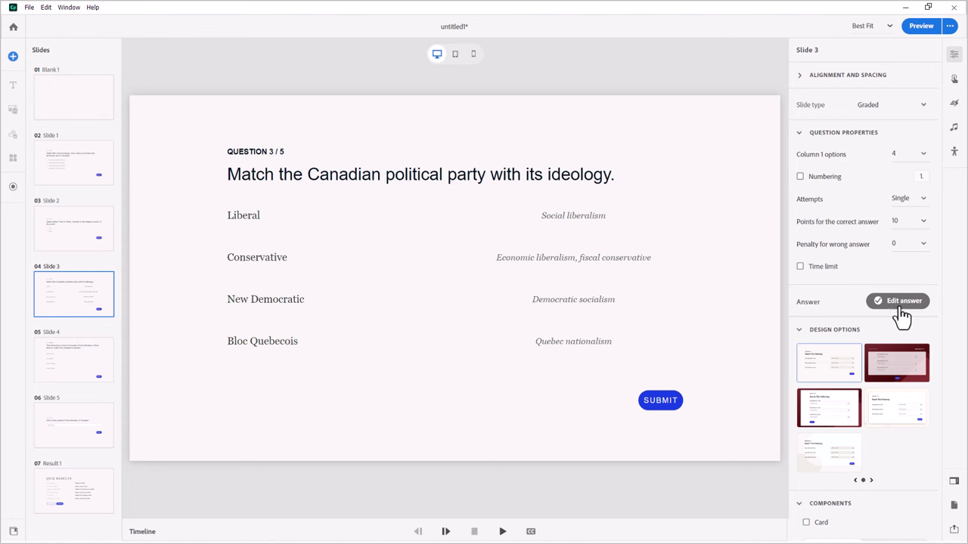
left_click(91, 360)
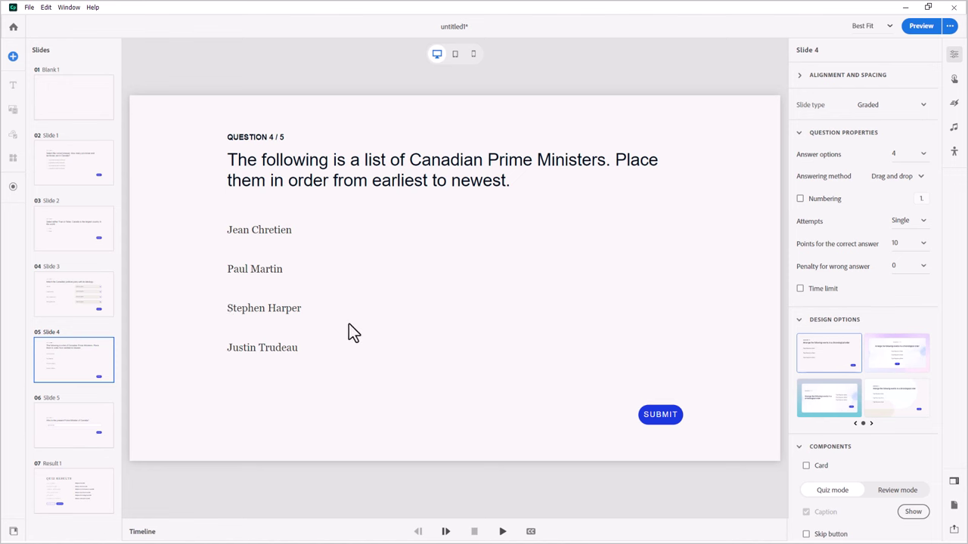
- Check the accepted answer on the present Prime Minister question slide and turn off its case sensitivity
left_click(79, 423)
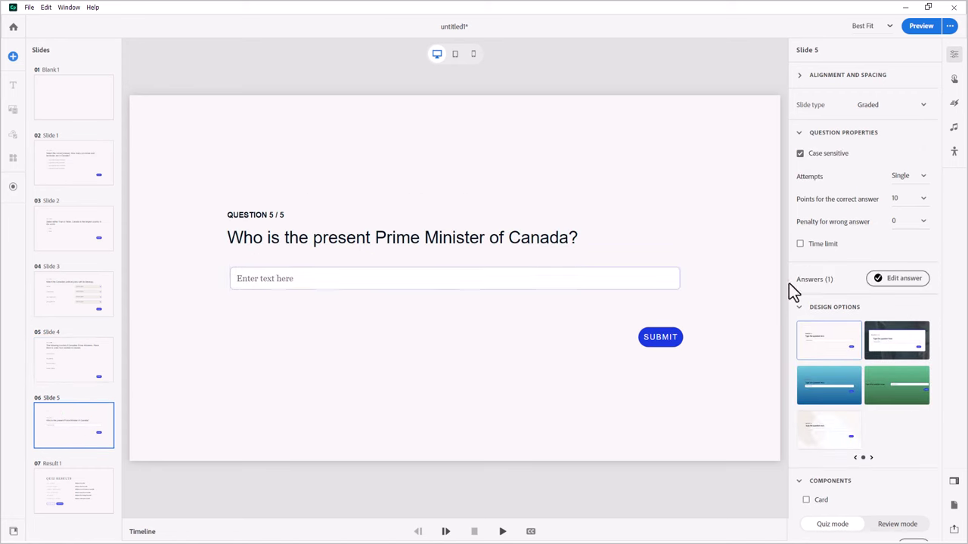
left_click(913, 282)
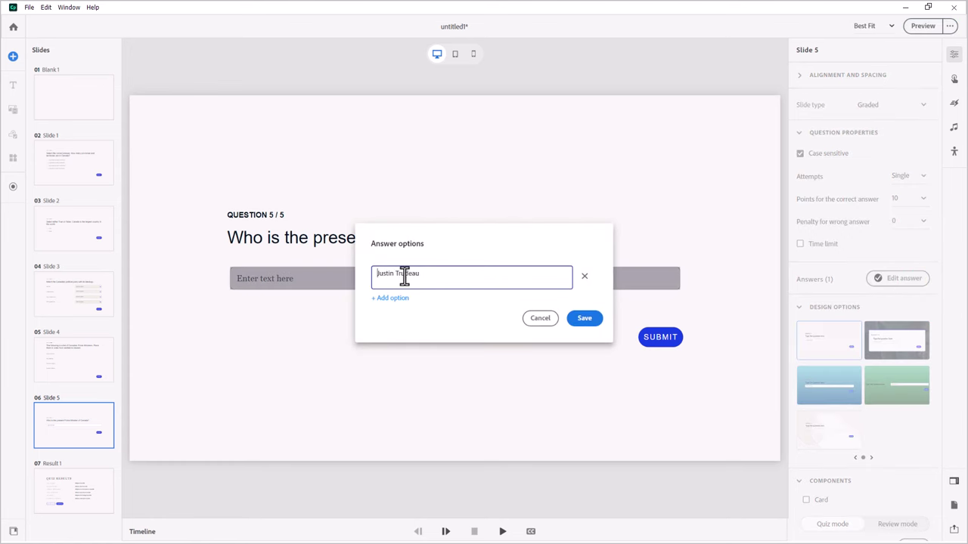
left_click(573, 321)
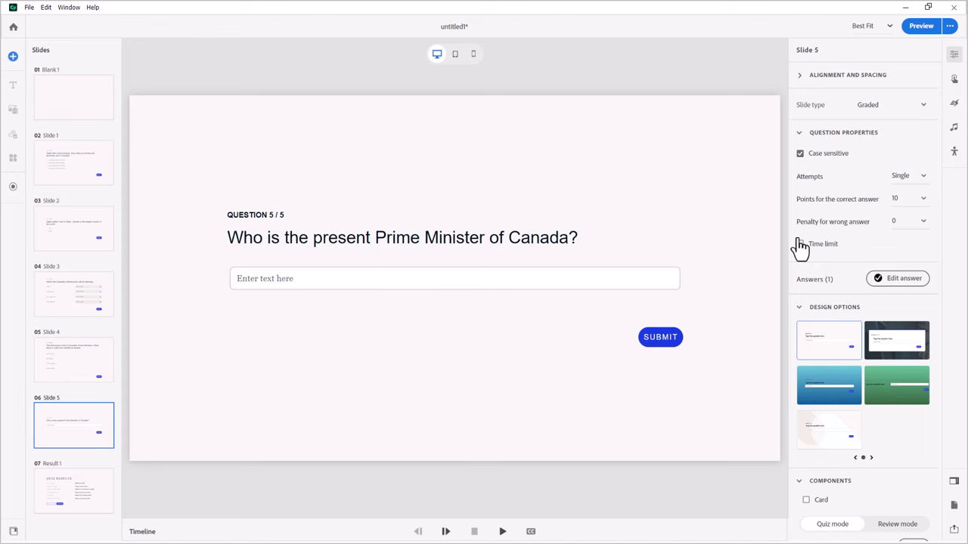
left_click(799, 155)
- Review the quiz results slide, and return to the provinces and territories question slide
left_click(89, 493)
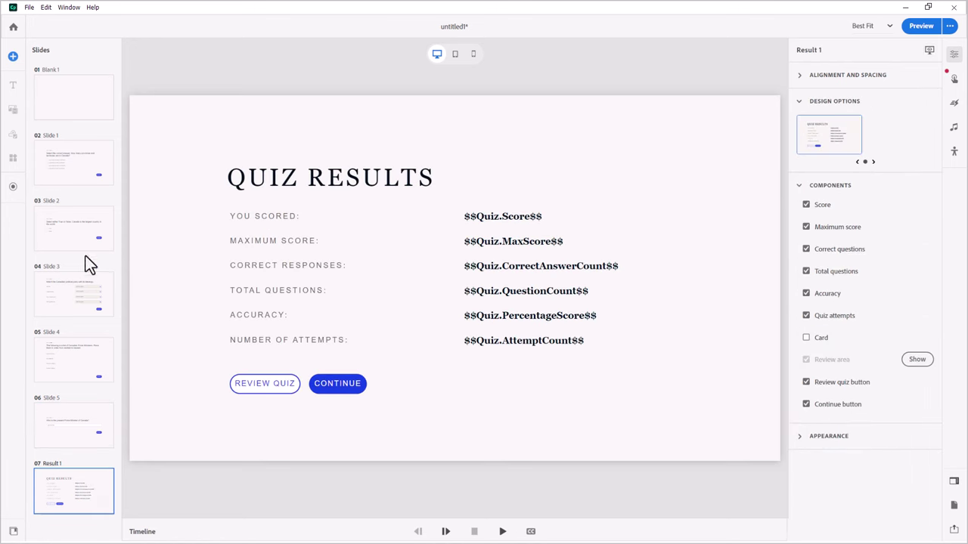
left_click(83, 163)
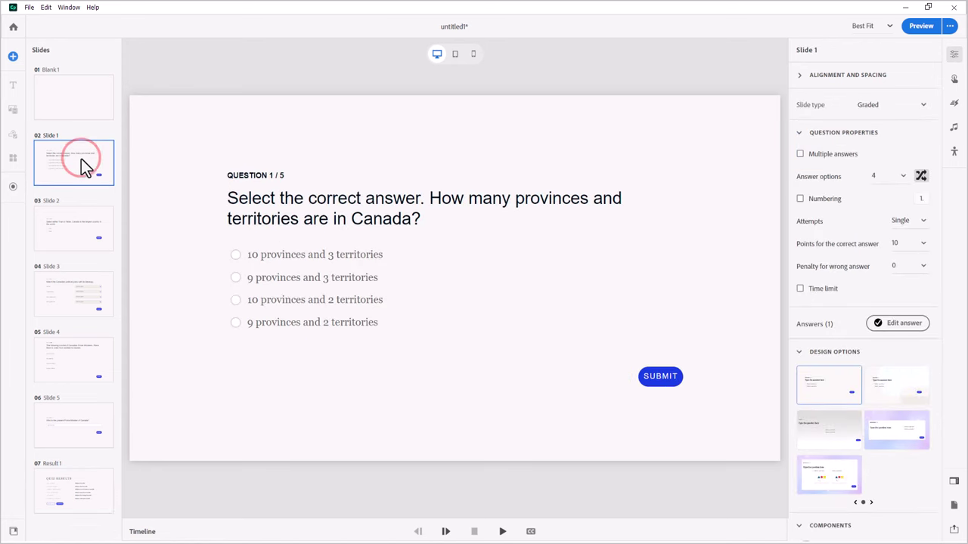